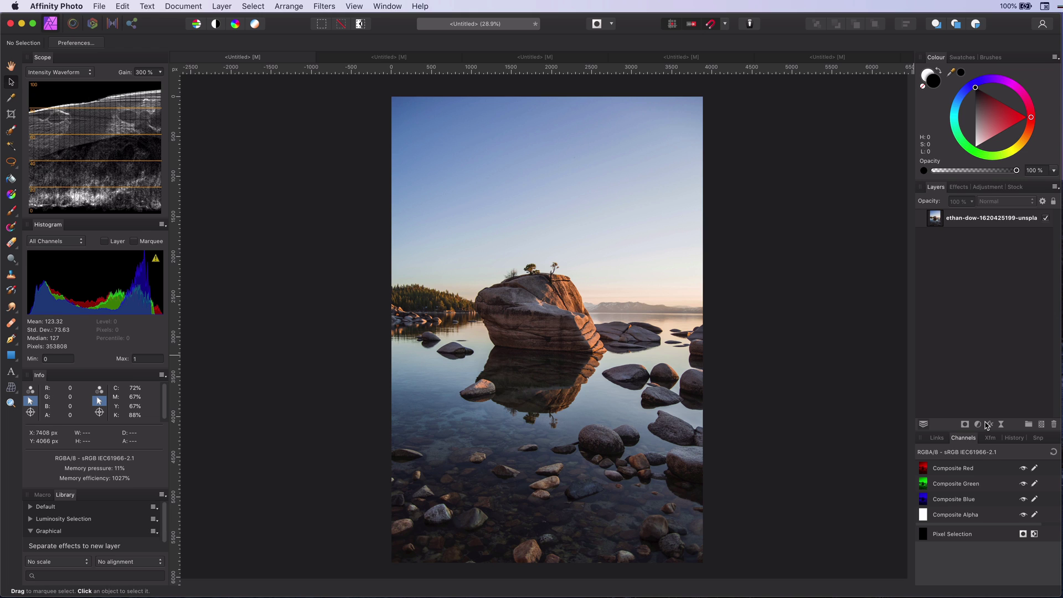
Add a live High Pass filter layer with an increased radius
click(1000, 426)
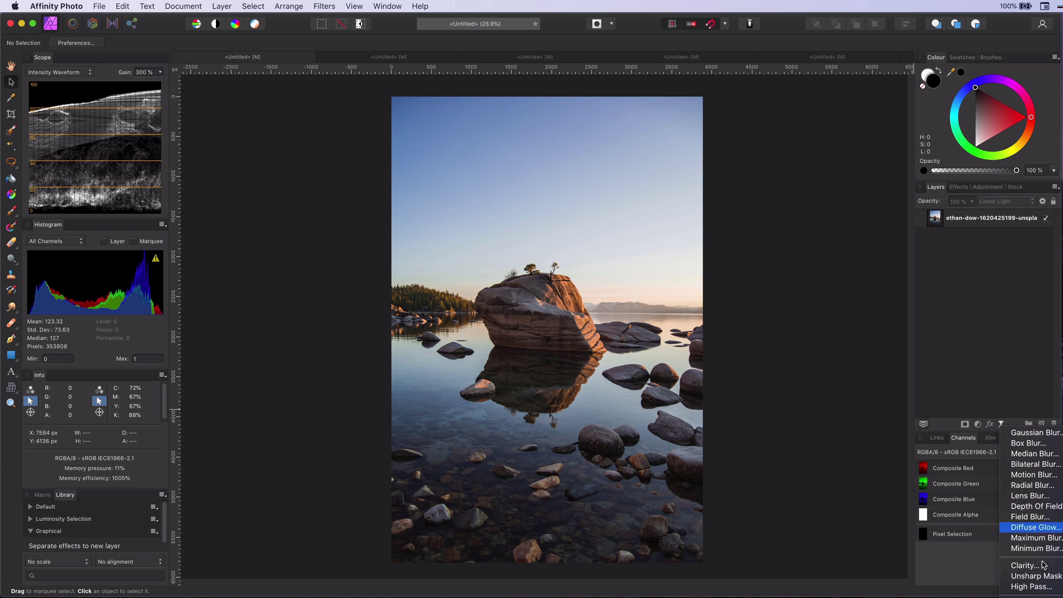
click(1041, 587)
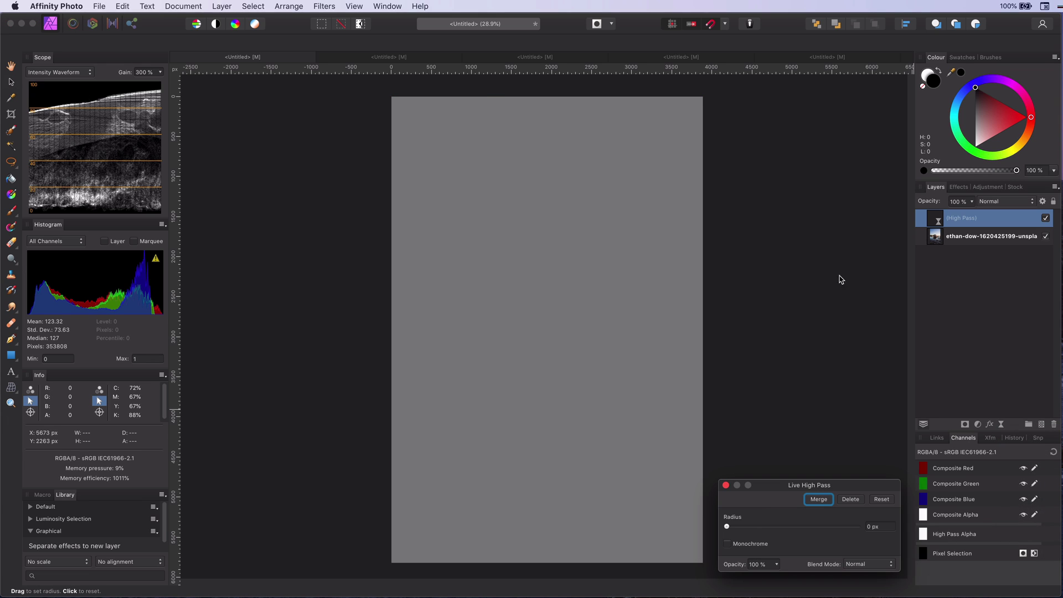
drag(724, 526, 783, 533)
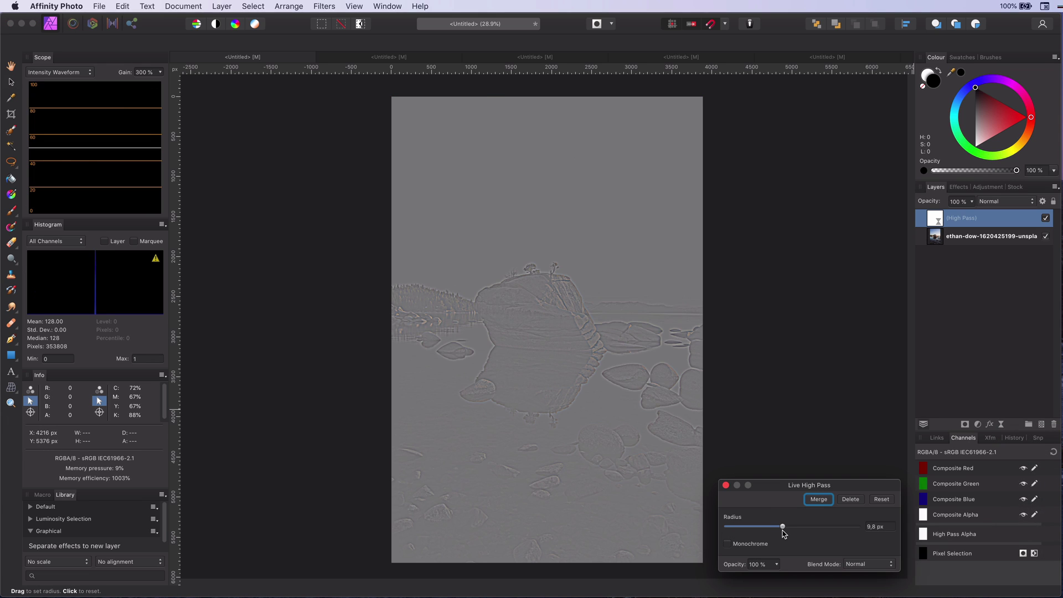
click(726, 485)
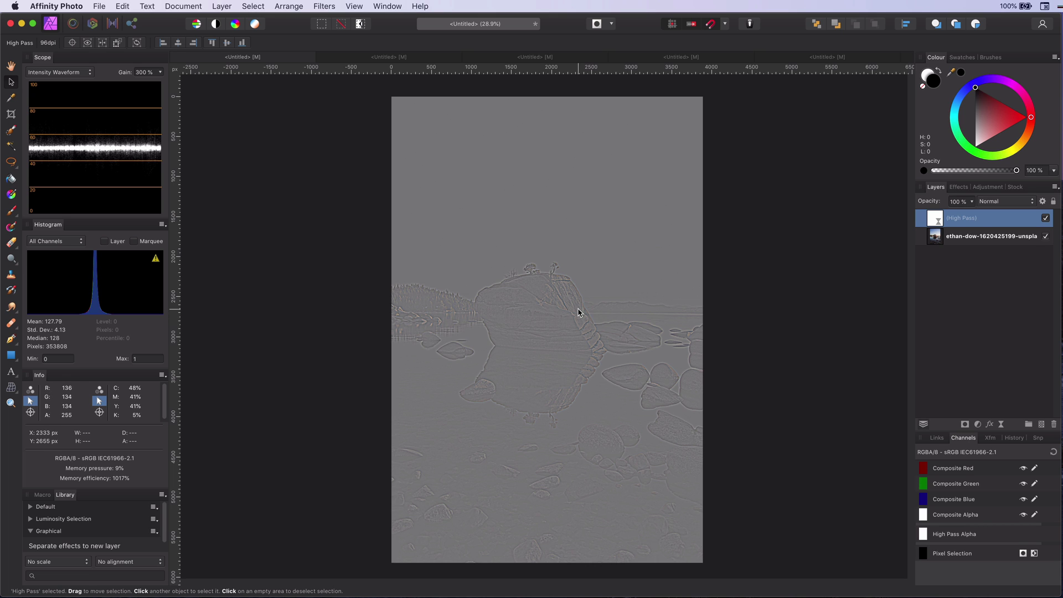
Set the High Pass layer to Linear Light blend mode and zoom into the rock
click(1005, 201)
click(1002, 340)
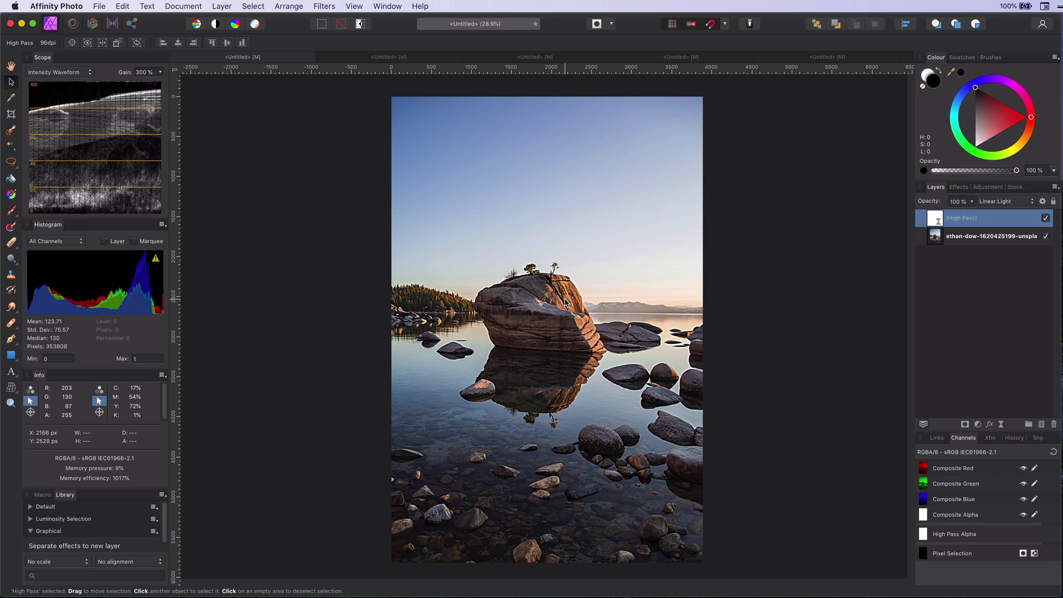
scroll(566, 303, up, 10)
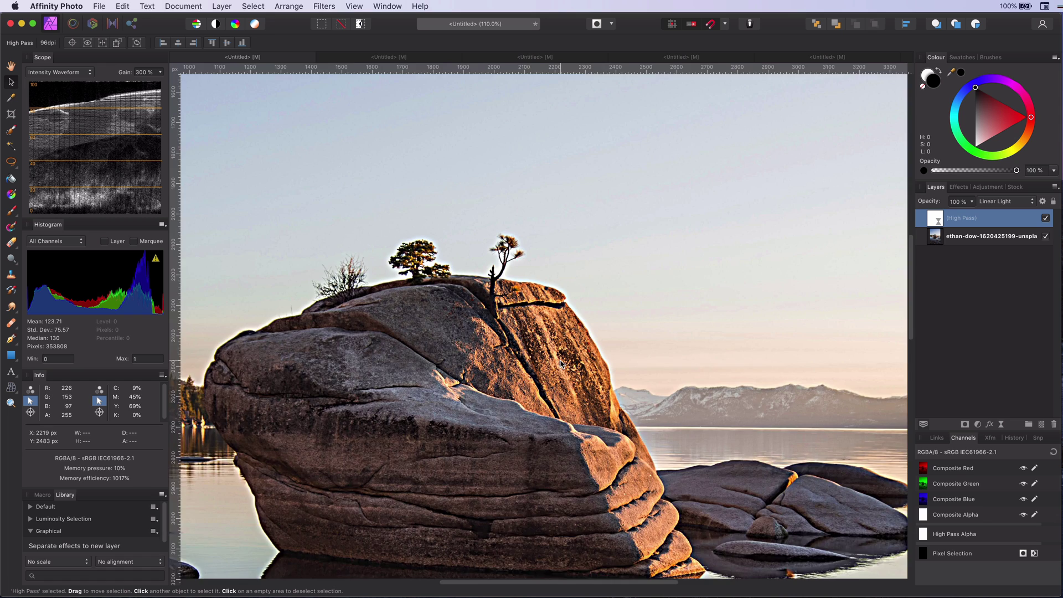
scroll(546, 382, up, 3)
scroll(545, 382, right, 2)
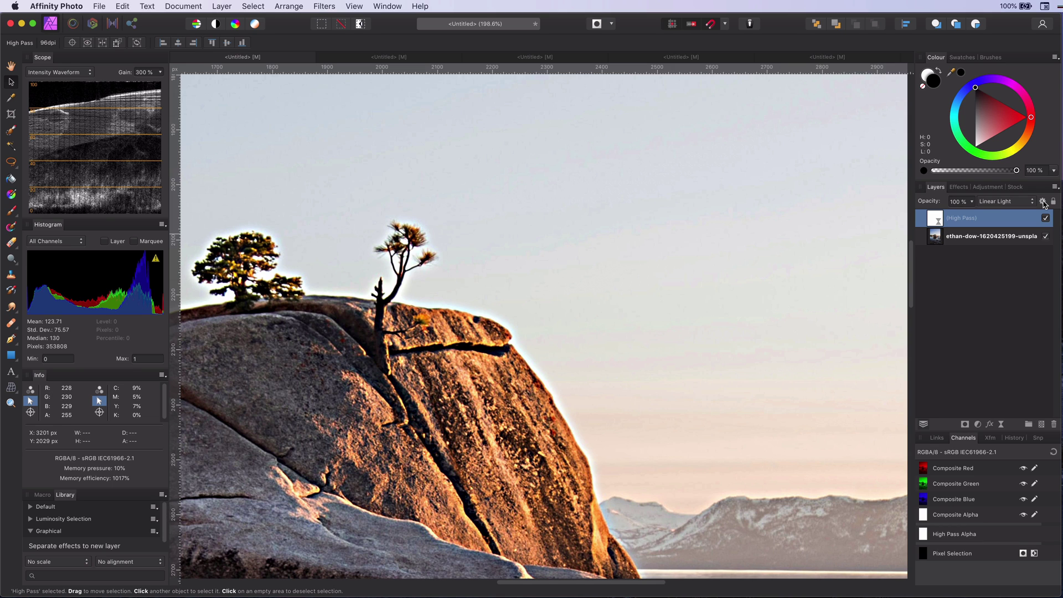
Taper the High Pass layer's underlying blend range down to 0% at 72% brightness
click(1044, 203)
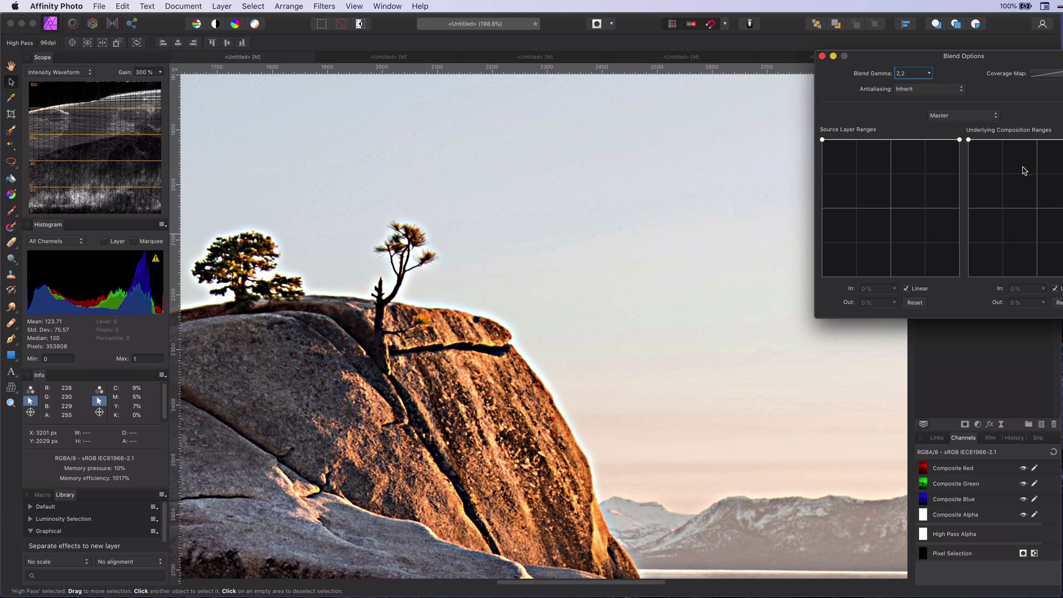
drag(989, 57, 784, 318)
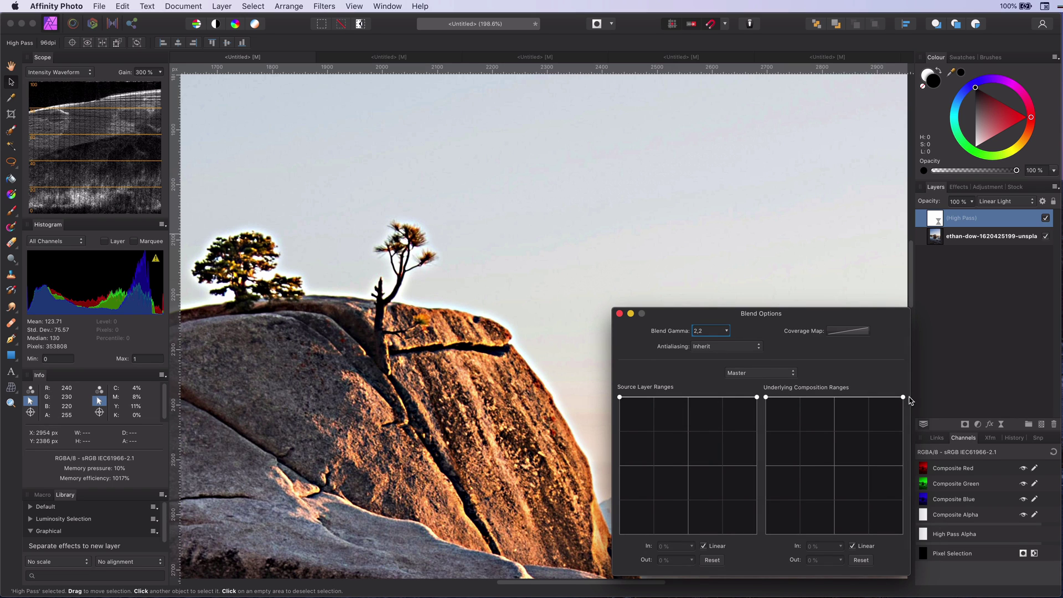
drag(903, 397, 893, 561)
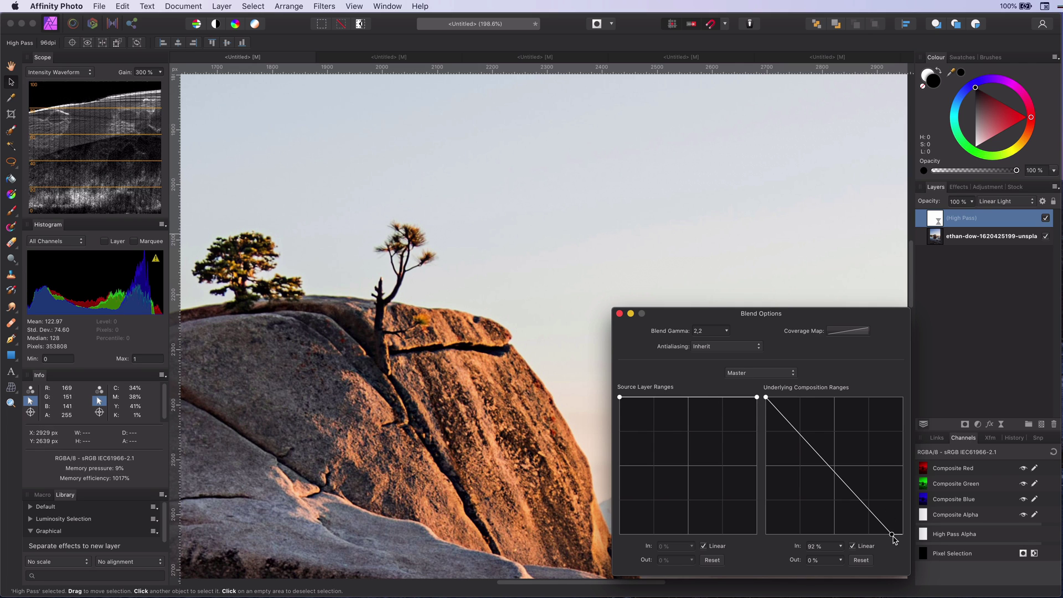
drag(891, 536, 840, 534)
Close blend options and compare the photo with and without the High Pass layer
click(619, 313)
key(super+1)
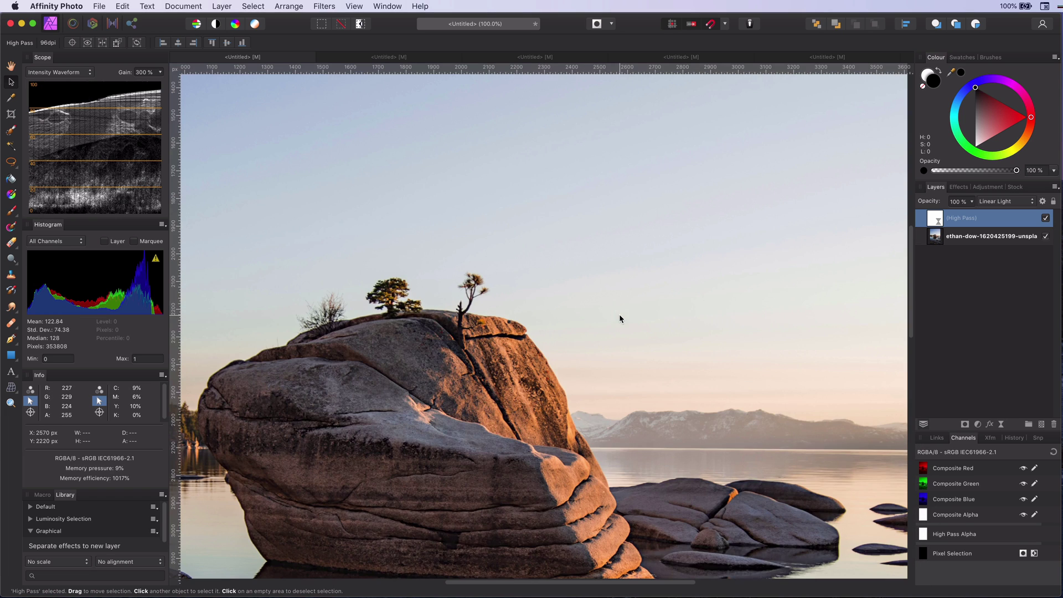
click(1045, 218)
key(super+minus)
click(1046, 218)
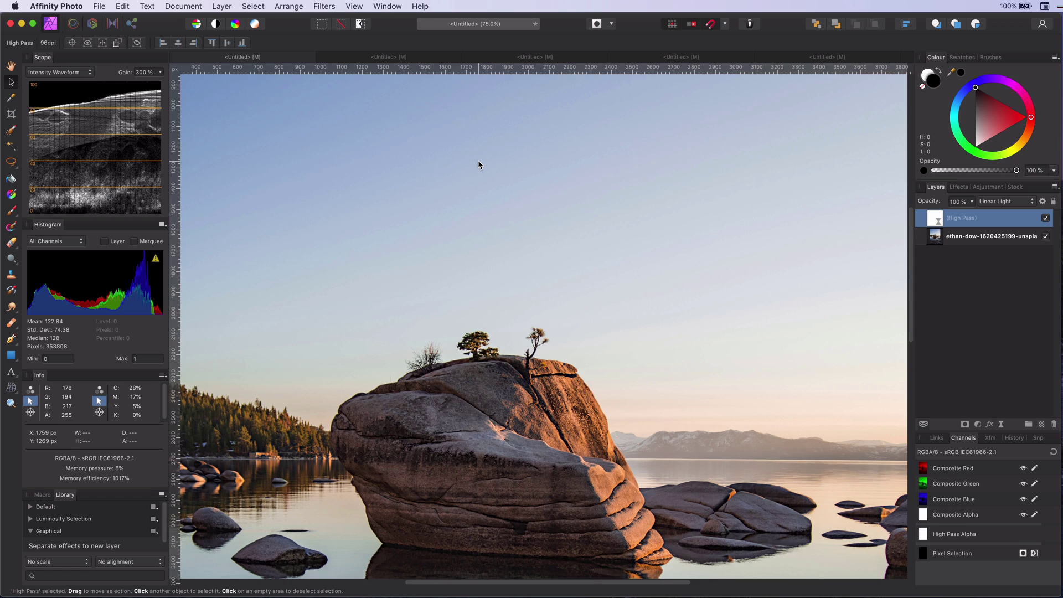
scroll(478, 165, up, 3)
scroll(478, 164, up, 3)
Reset the underlying range and drop its bright end to about 4% at 71%
click(1042, 202)
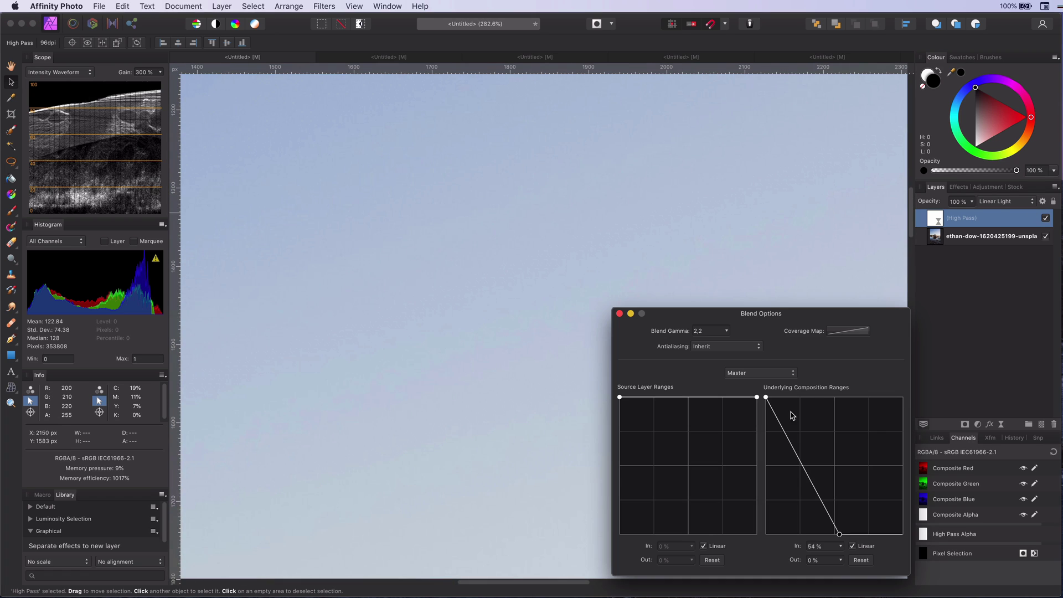
click(861, 560)
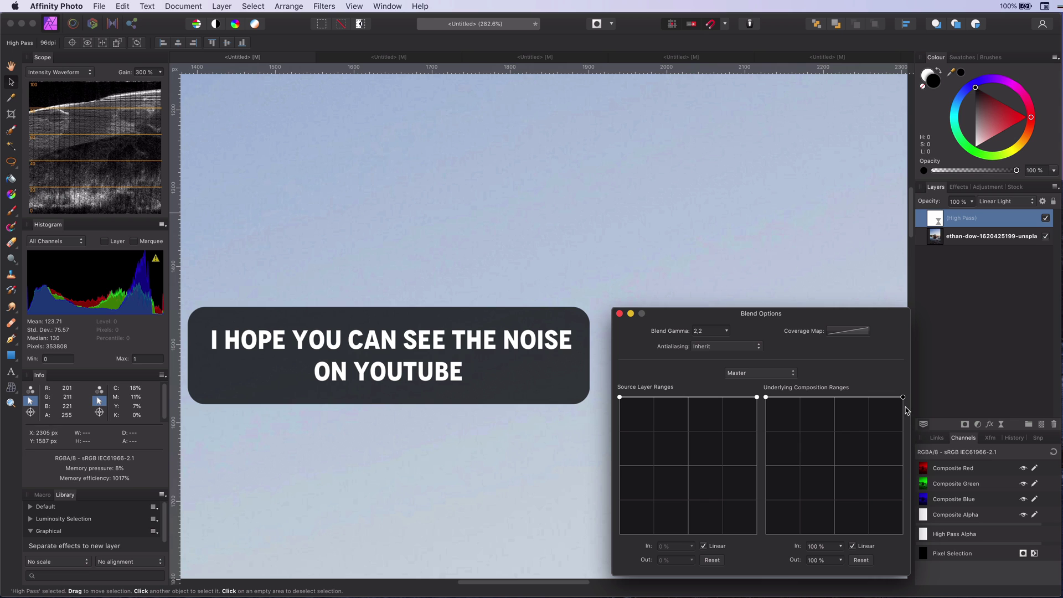
drag(903, 397, 903, 400)
drag(901, 507, 865, 536)
click(618, 313)
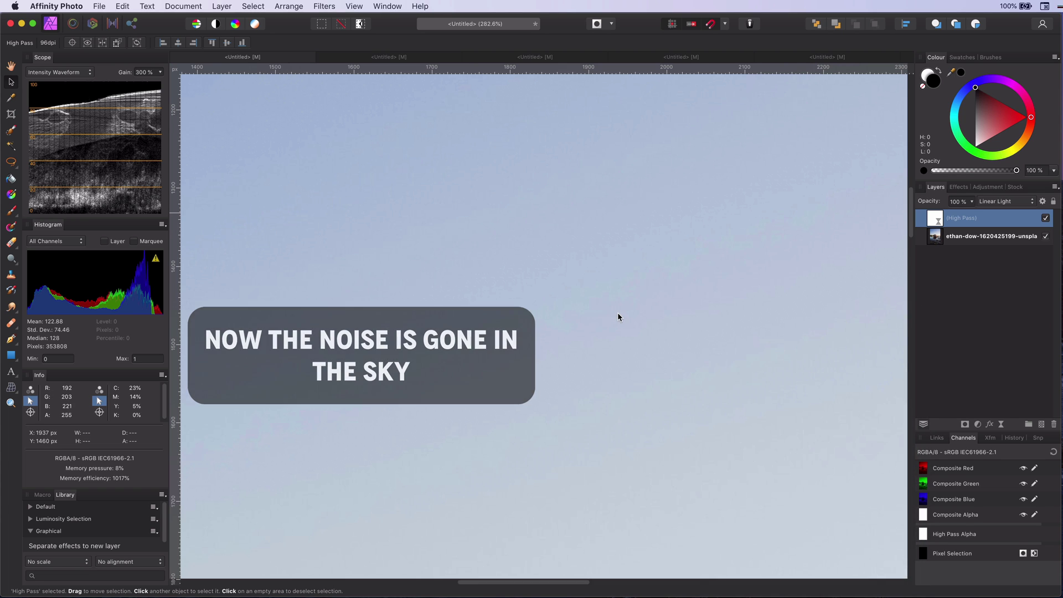
scroll(616, 312, down, 5)
drag(616, 313, 616, 268)
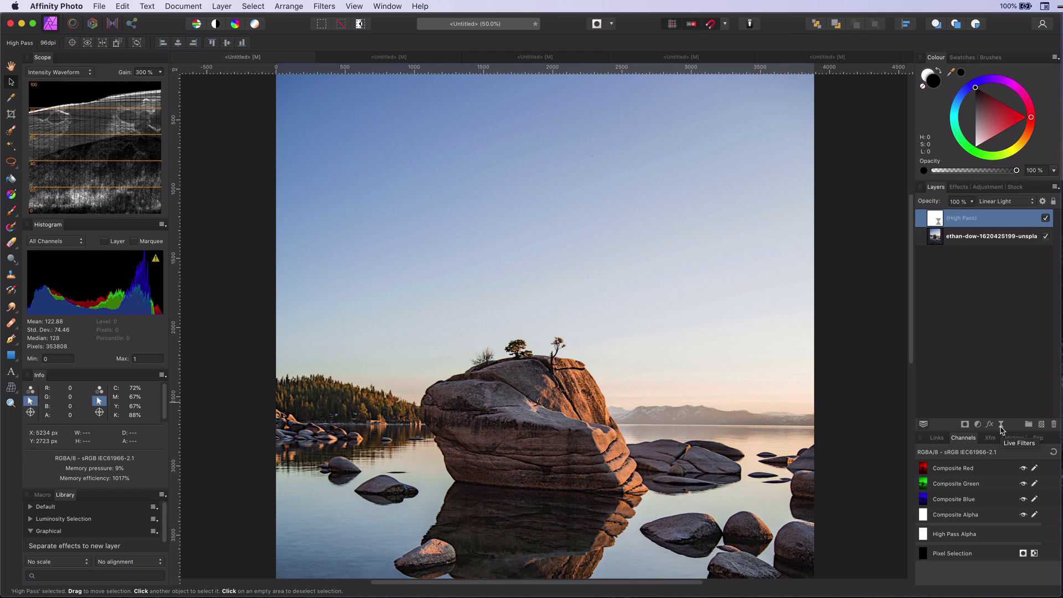
Add a Vibrance adjustment with Vibrance and Saturation both at 100%
click(978, 425)
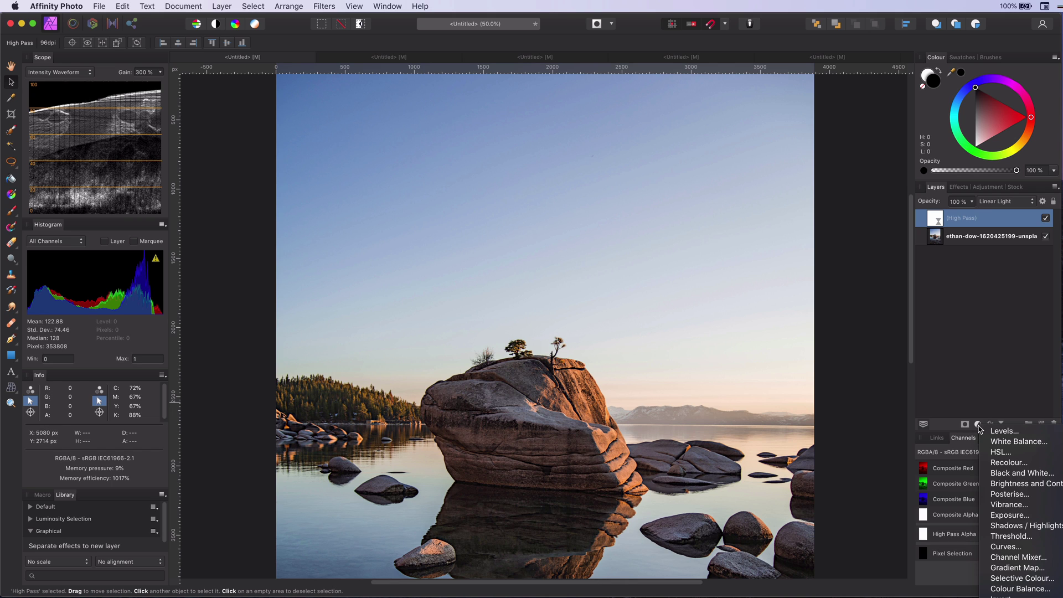
click(1009, 505)
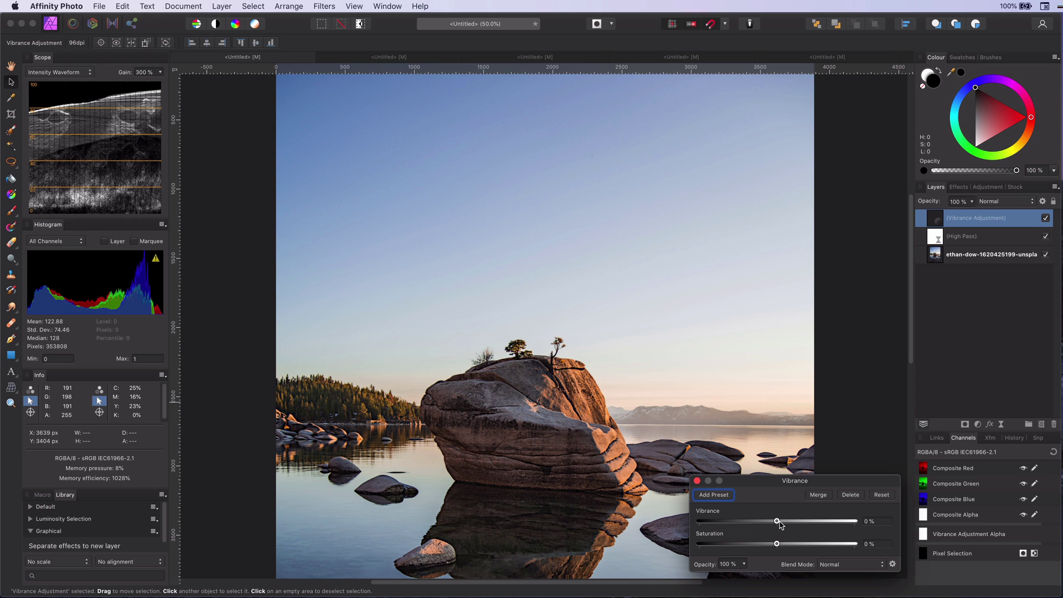
drag(778, 521, 855, 521)
drag(776, 548, 870, 550)
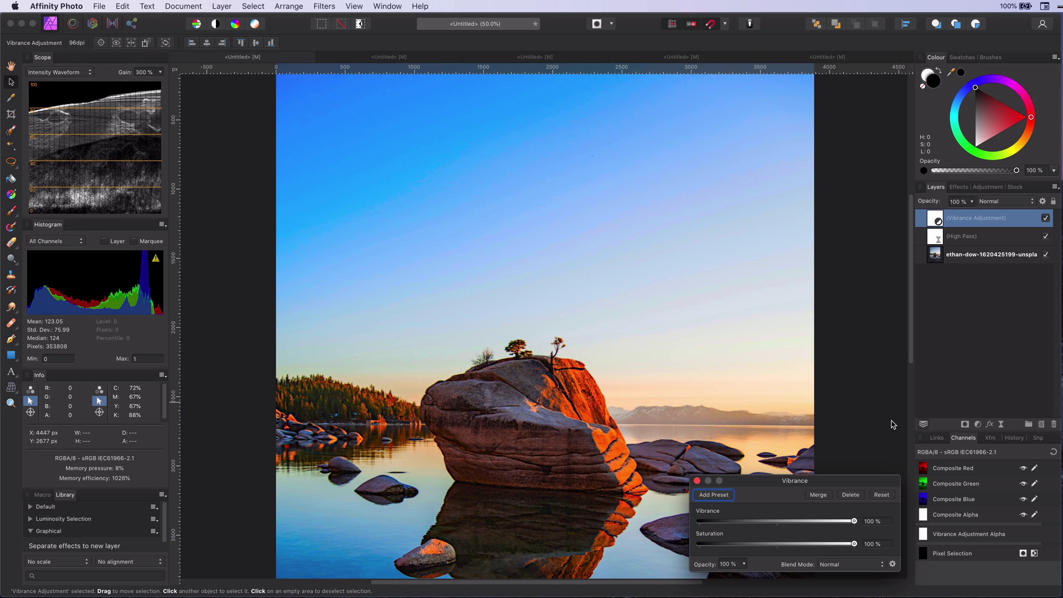
click(697, 480)
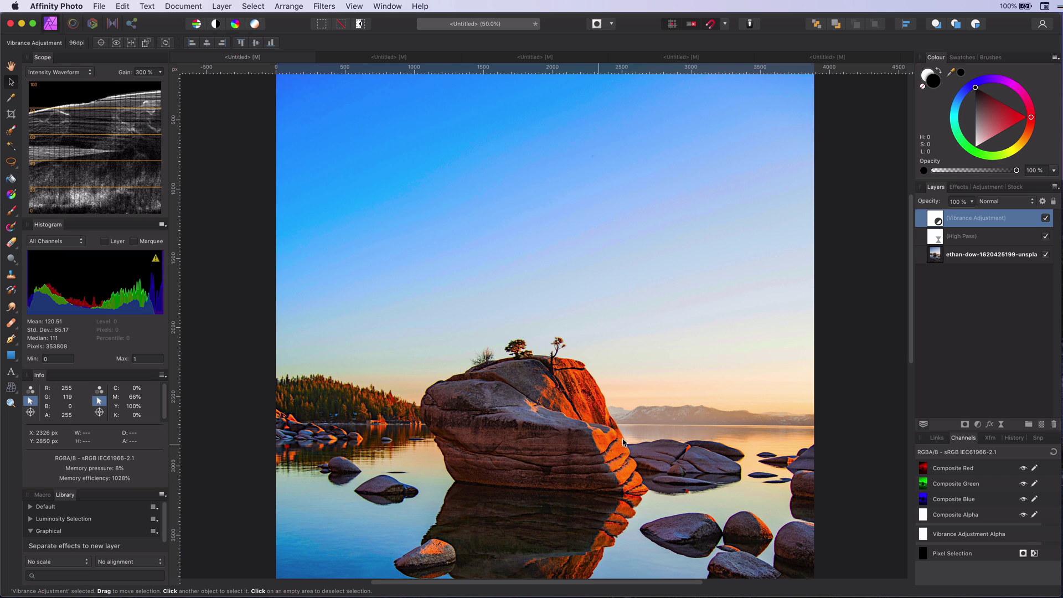
Ramp the Vibrance layer's Green and Blue underlying blend ranges from dark to bright
click(1044, 203)
click(761, 373)
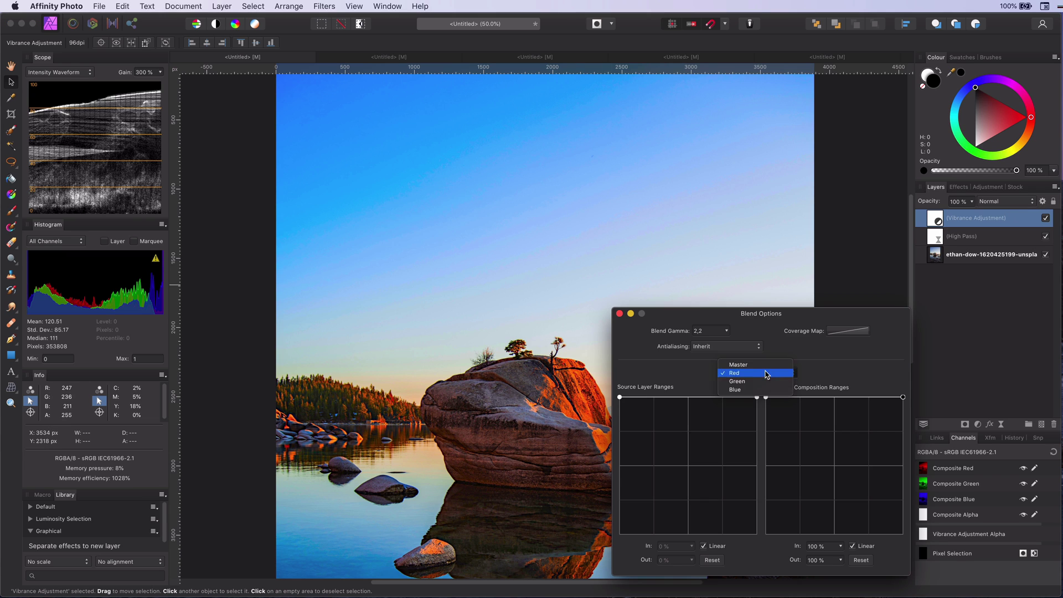
click(760, 381)
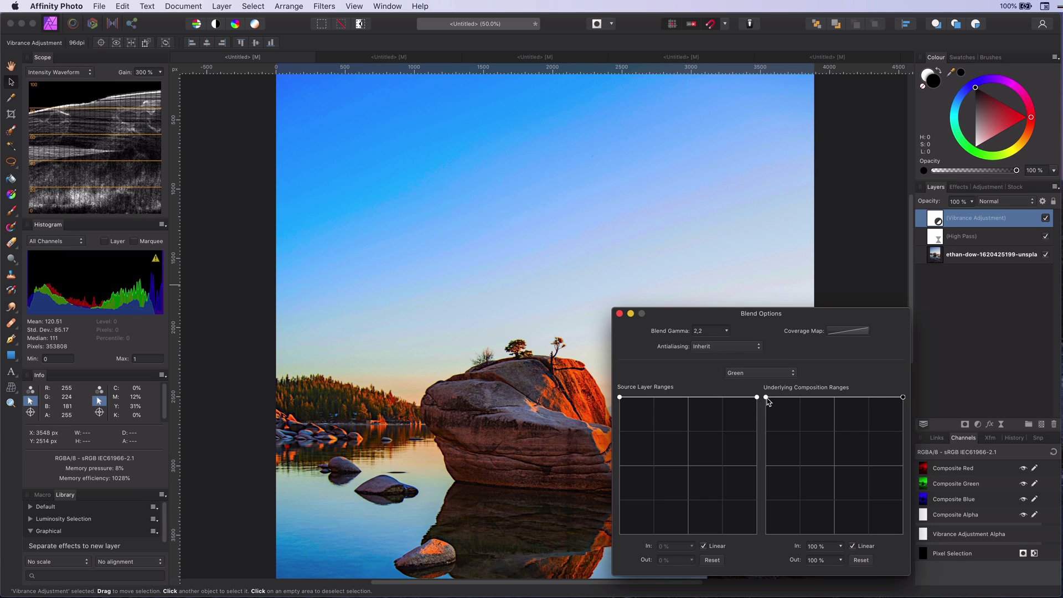
drag(767, 398, 766, 534)
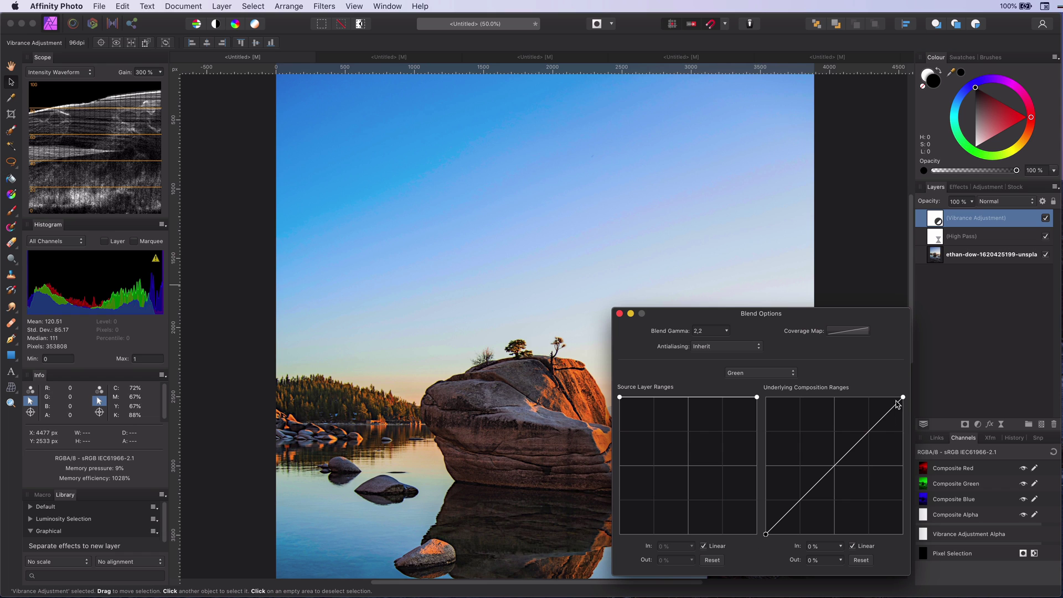
click(773, 376)
click(771, 382)
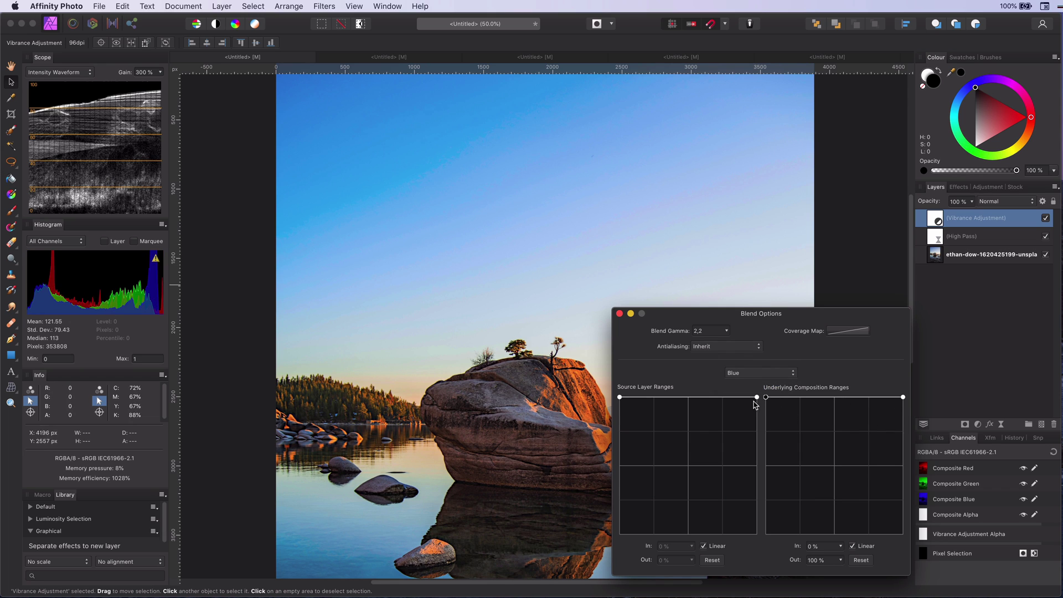
drag(765, 397, 766, 533)
Invert the Red underlying range to fade in brights, then re-enable the Vibrance layer
click(768, 374)
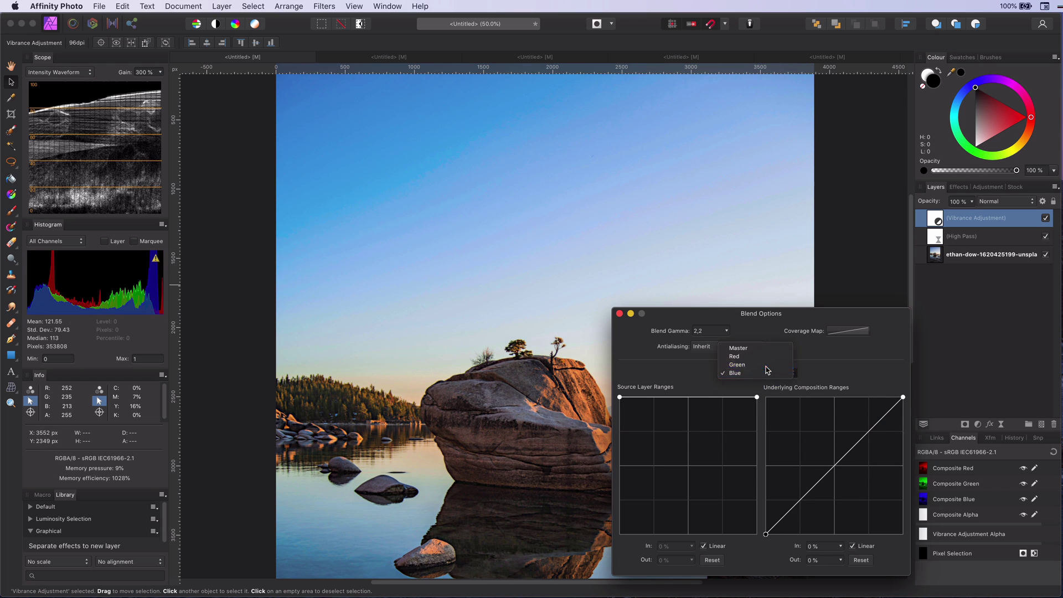
click(737, 363)
click(753, 374)
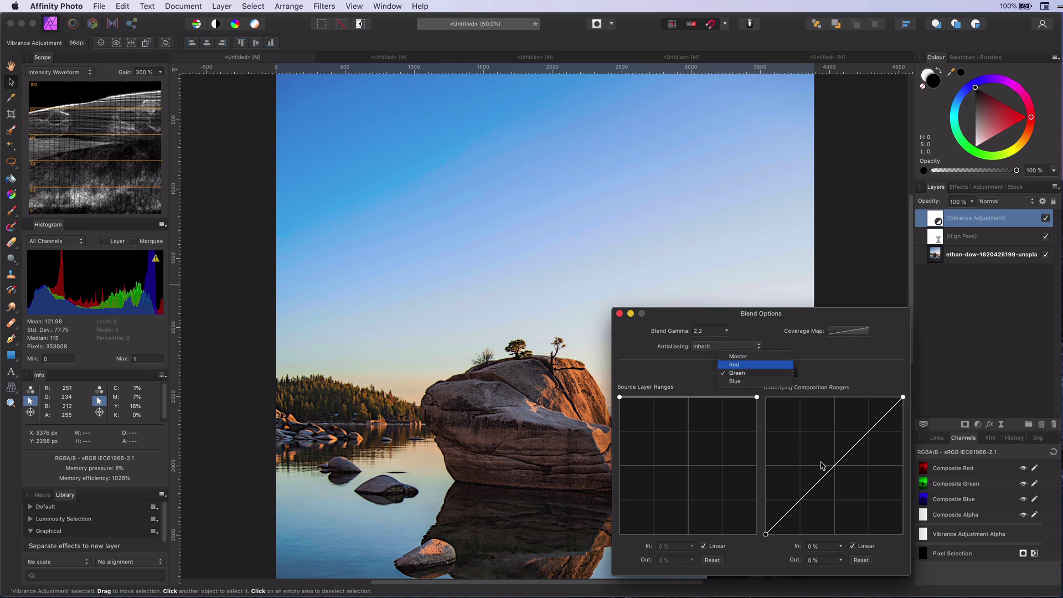
click(736, 363)
drag(903, 397, 903, 534)
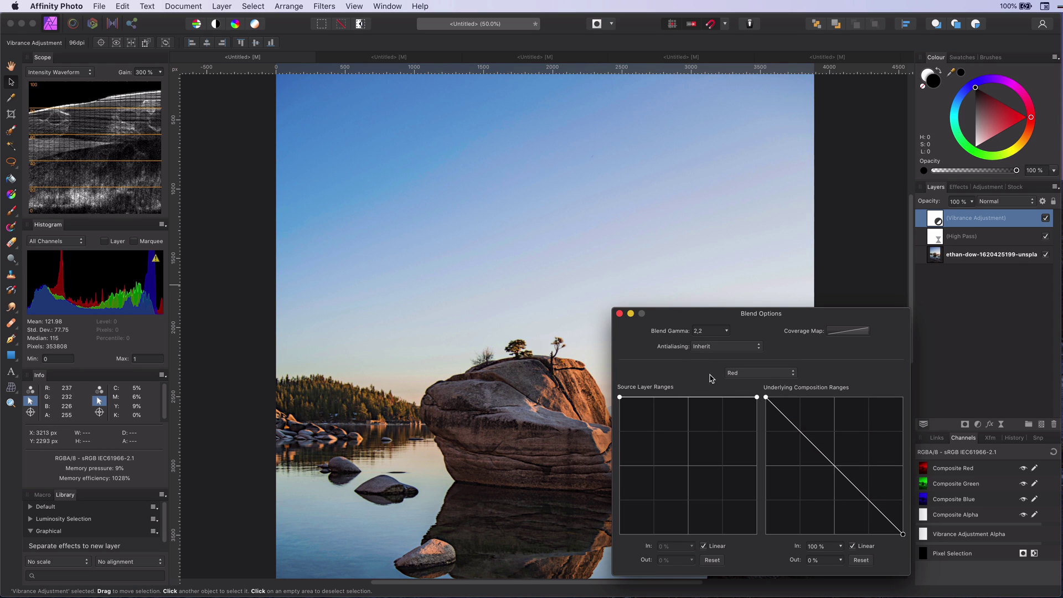
click(619, 313)
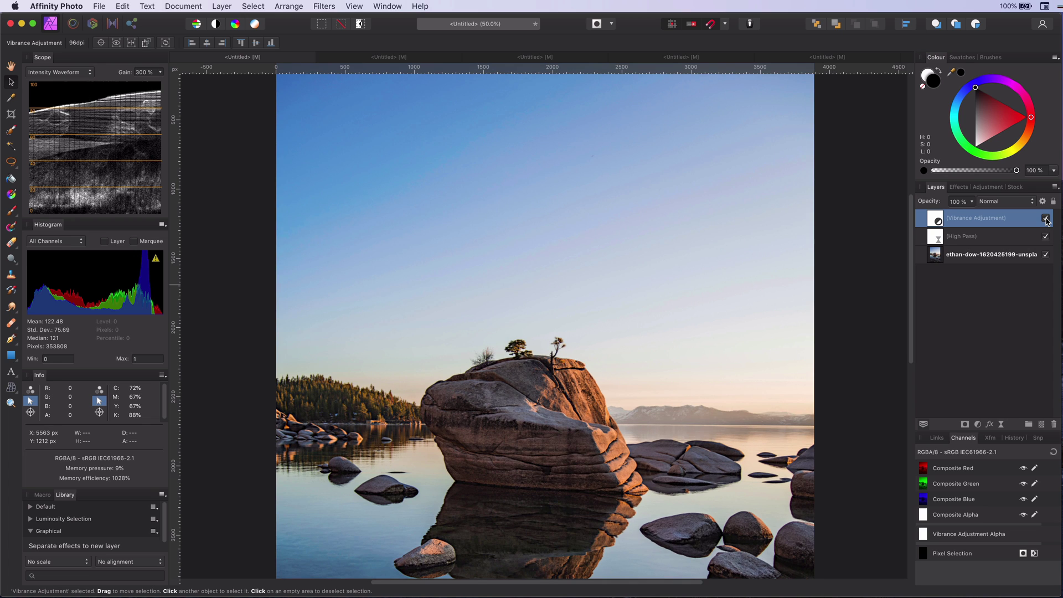
key(super+0)
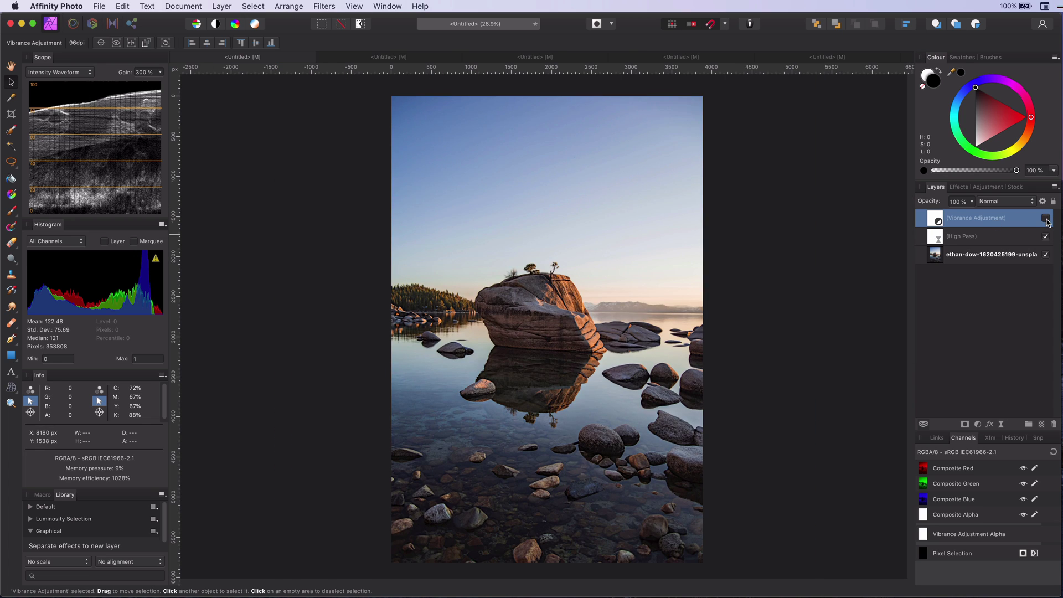
click(1045, 218)
Raise Red's underlying range end to 54% and Green's range start to 52%
click(1042, 202)
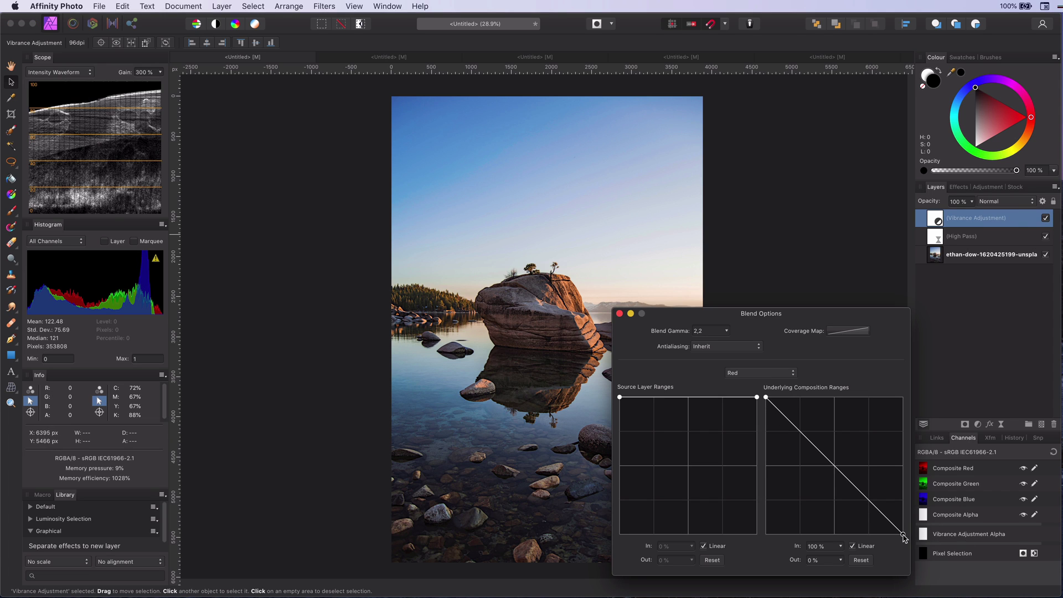
drag(903, 535, 913, 459)
click(772, 374)
click(764, 381)
drag(765, 534, 766, 471)
Set the Vibrance layer to Overlay blending at 56% opacity, comparing it on and off
click(620, 313)
click(1046, 219)
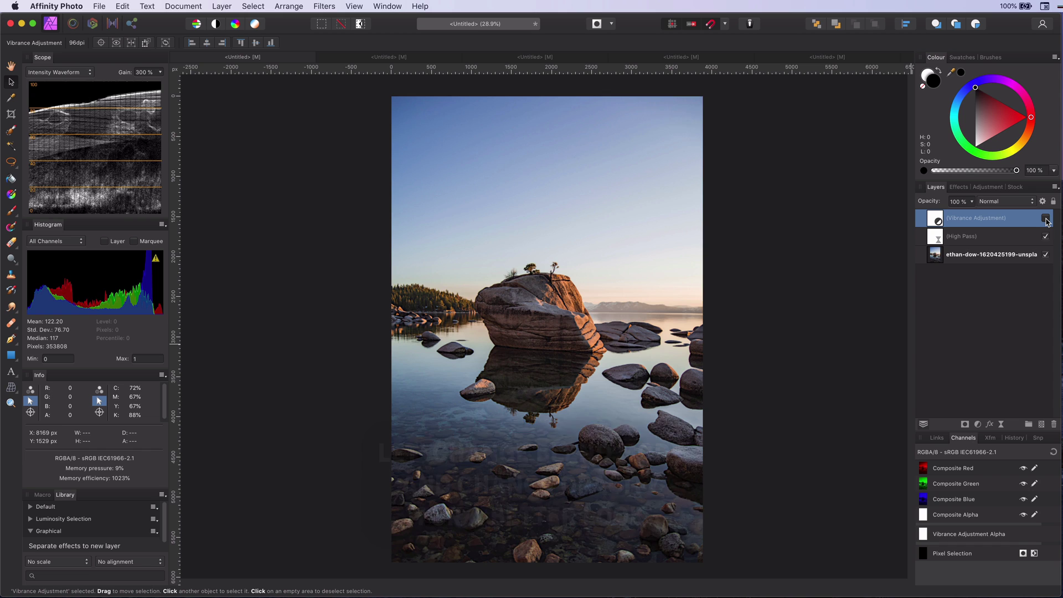
click(1045, 219)
click(1003, 200)
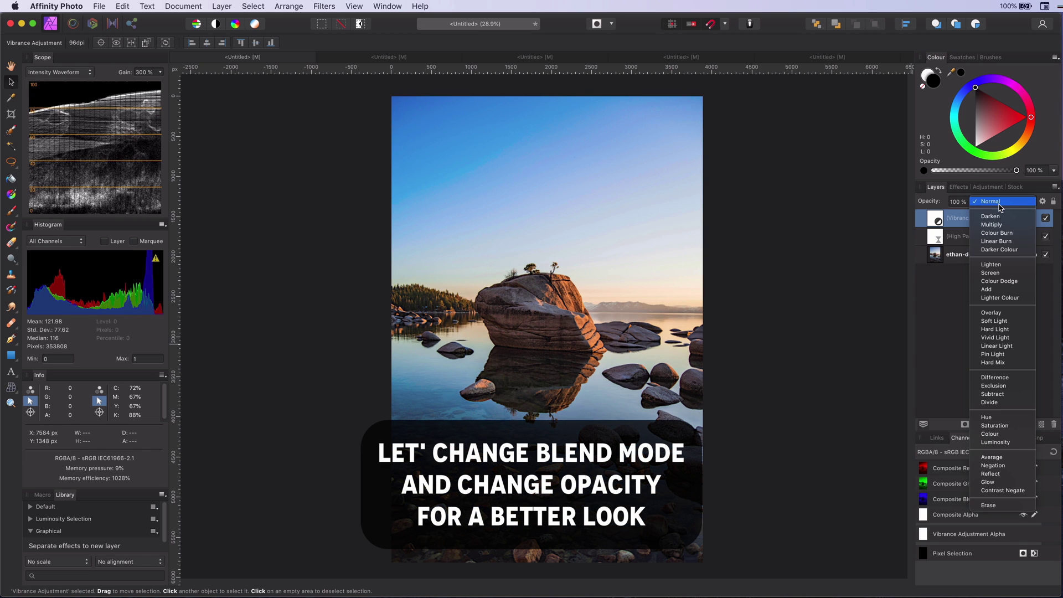
click(999, 314)
click(1045, 218)
click(1045, 218)
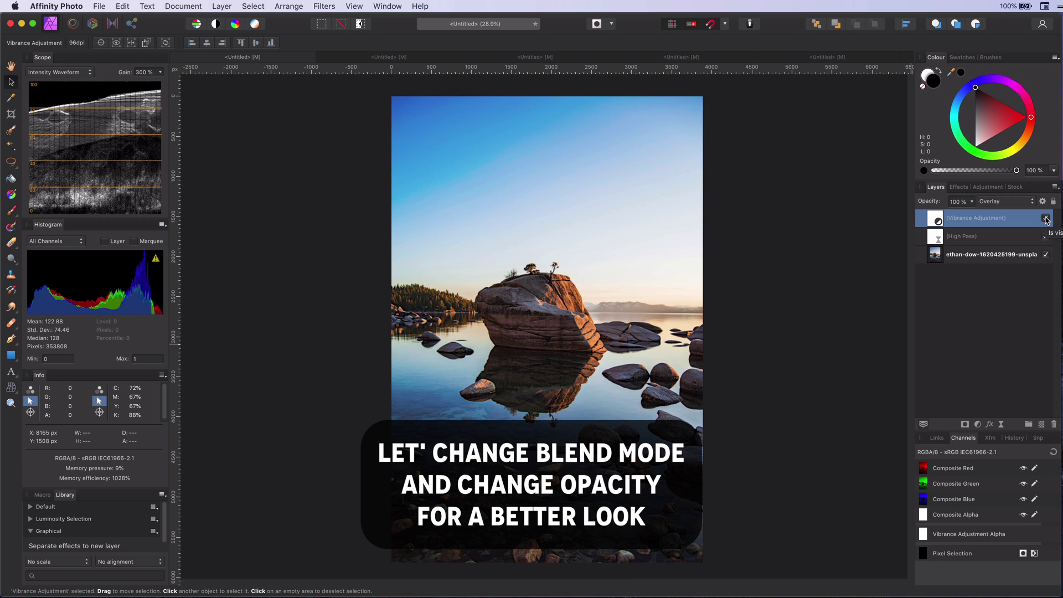
drag(930, 205, 894, 204)
click(1046, 218)
click(1046, 218)
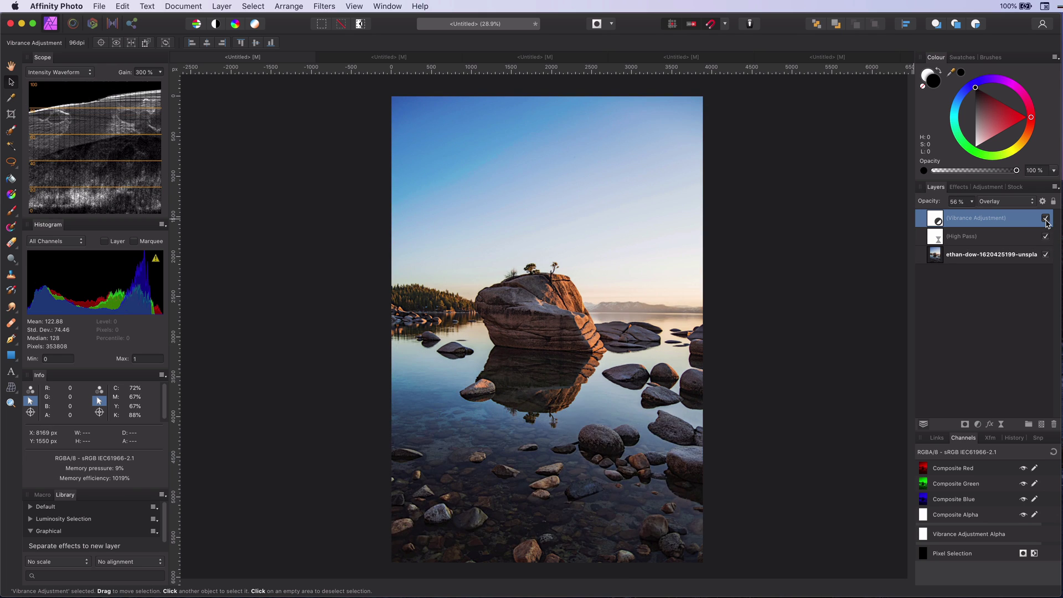
Add a Recolour adjustment tinting the photo red and open its blend options
click(979, 425)
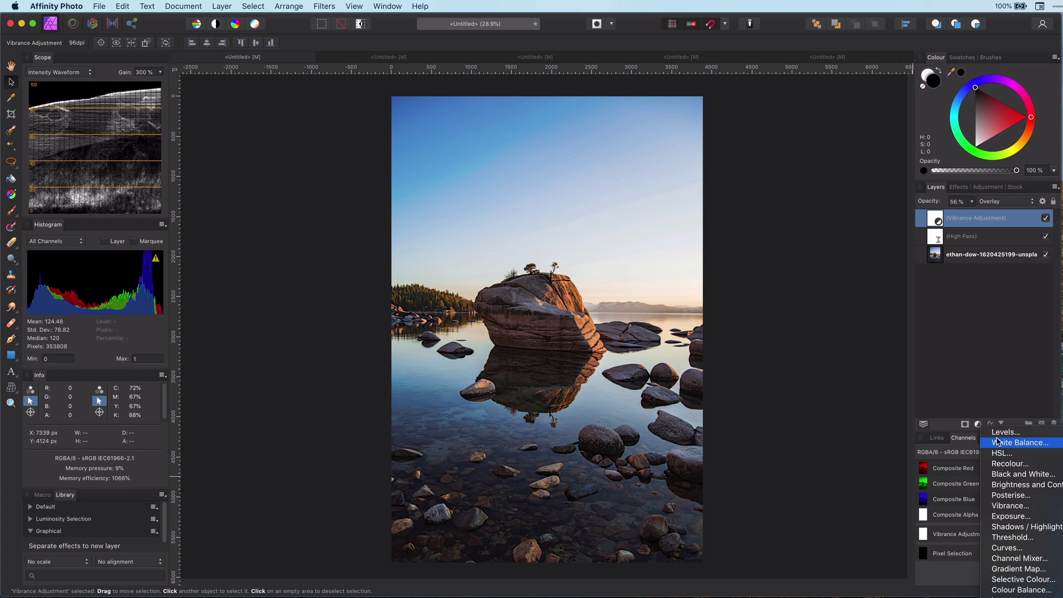
click(1010, 464)
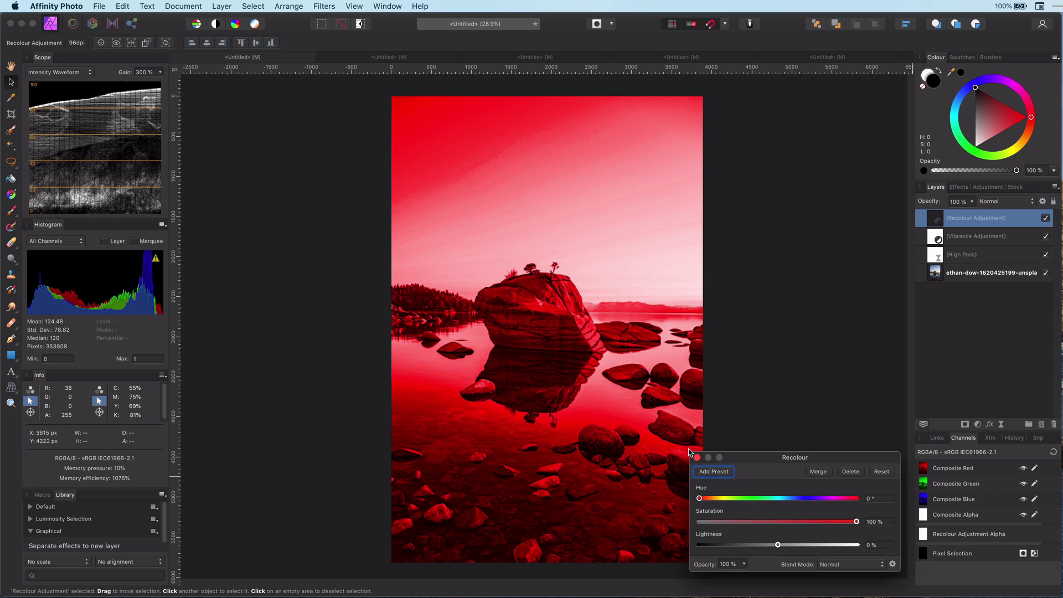
click(693, 453)
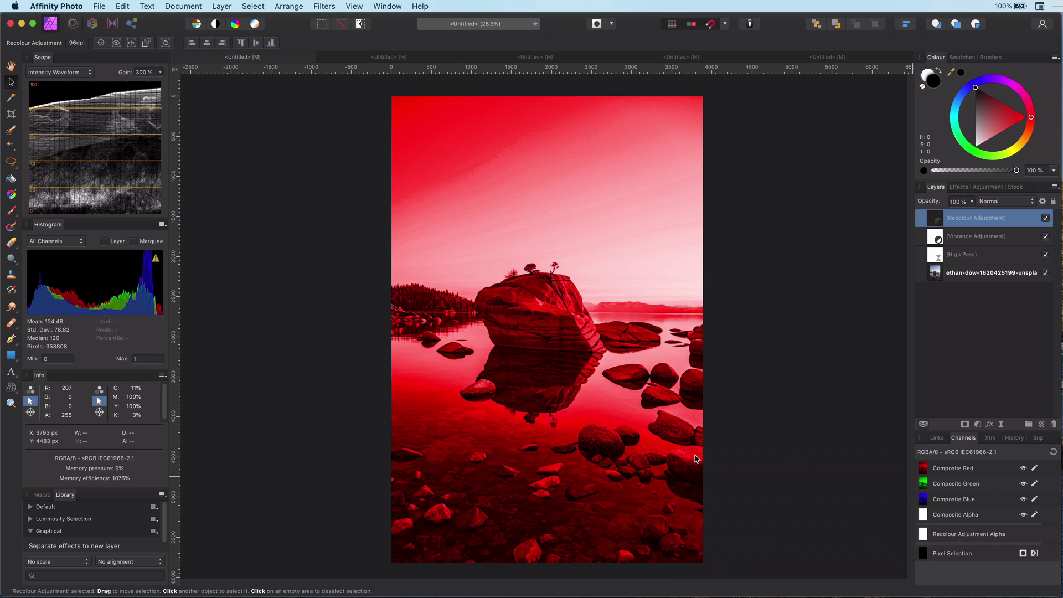
click(1042, 201)
Switch blend ranges to Master and draw a black rectangle over the photo's left part
click(761, 371)
click(752, 362)
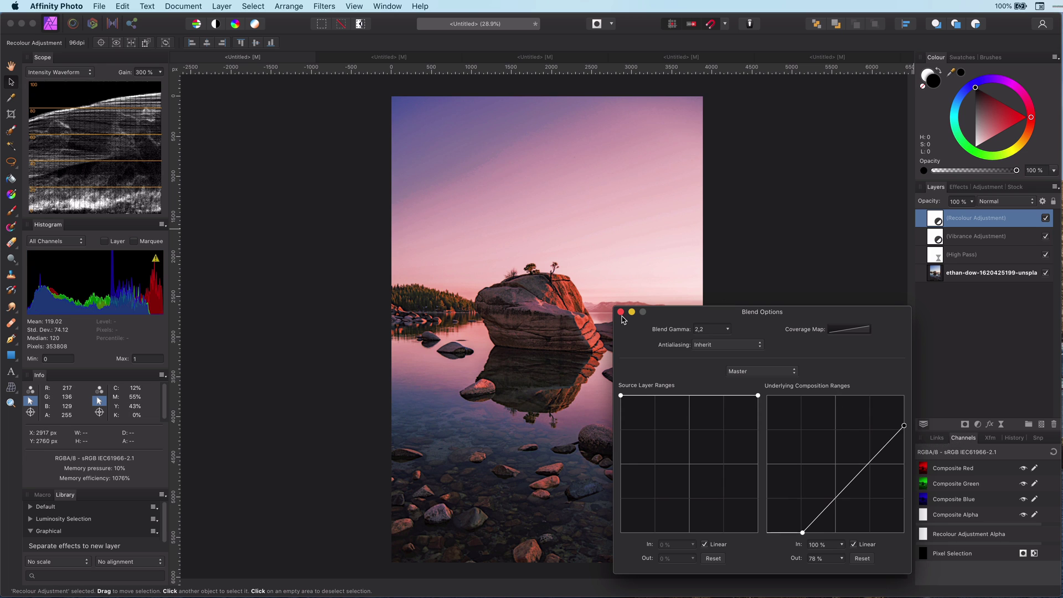
key(Escape)
key(m)
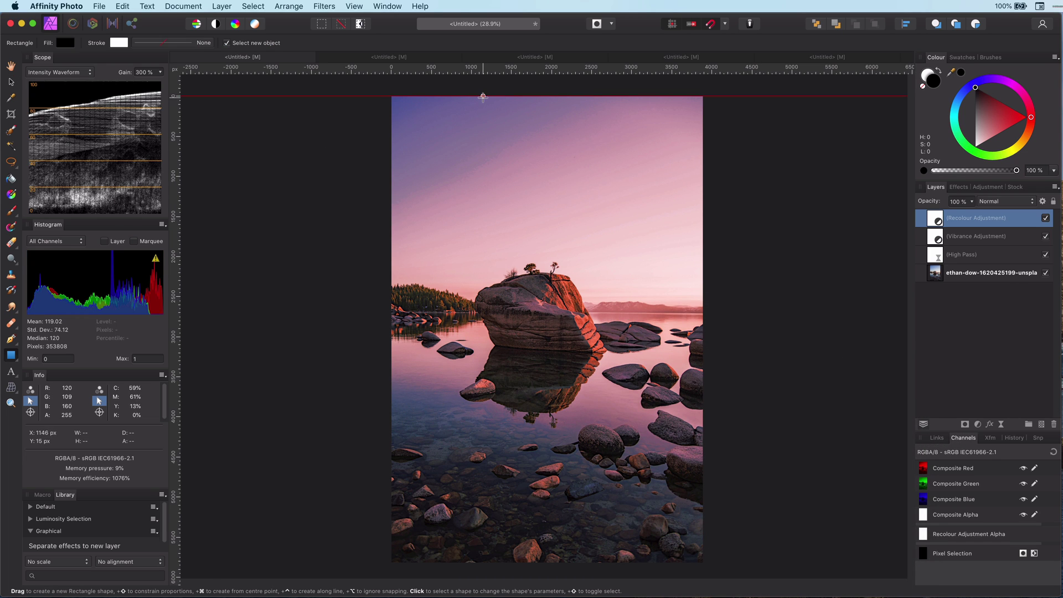
drag(392, 95, 492, 560)
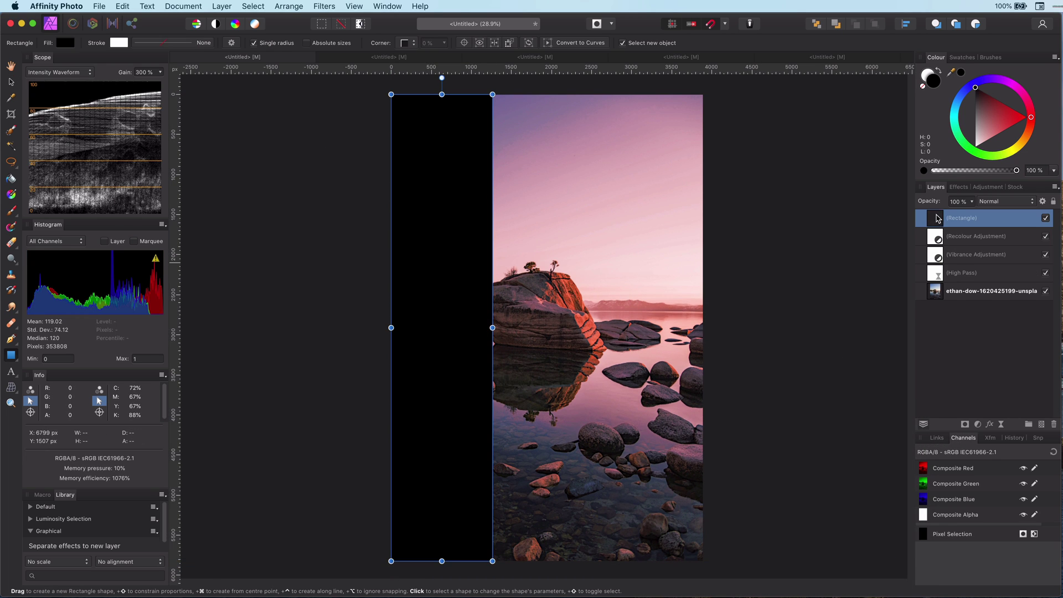
Nest the rectangle as a mask in the top Recolour layer, covering the right two-thirds
mouse_move(935, 218)
mouse_down()
mouse_move(935, 236)
mouse_move(935, 222)
mouse_up()
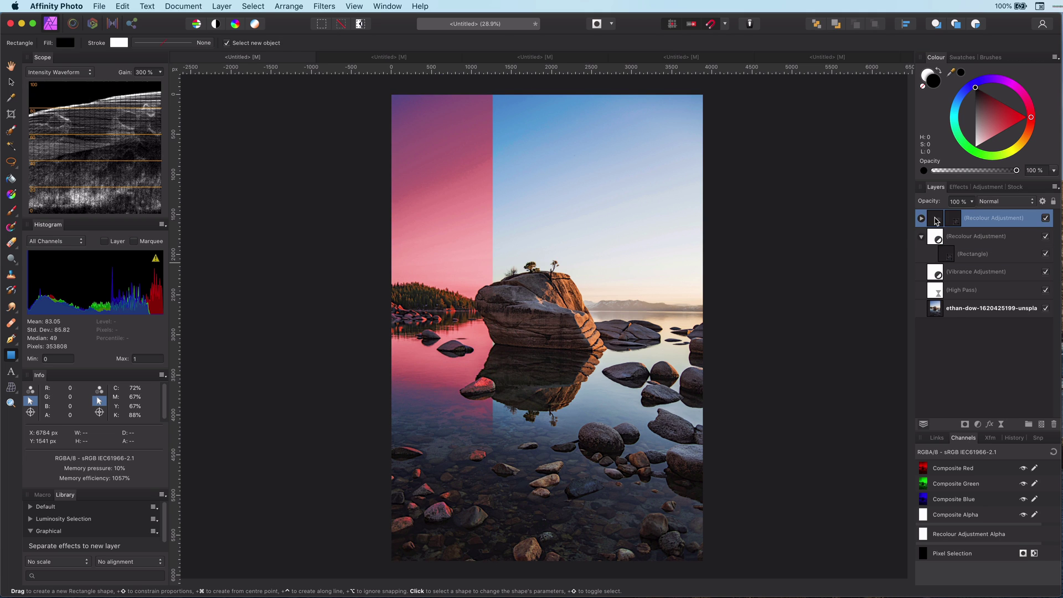
click(921, 218)
click(973, 236)
drag(492, 328, 703, 327)
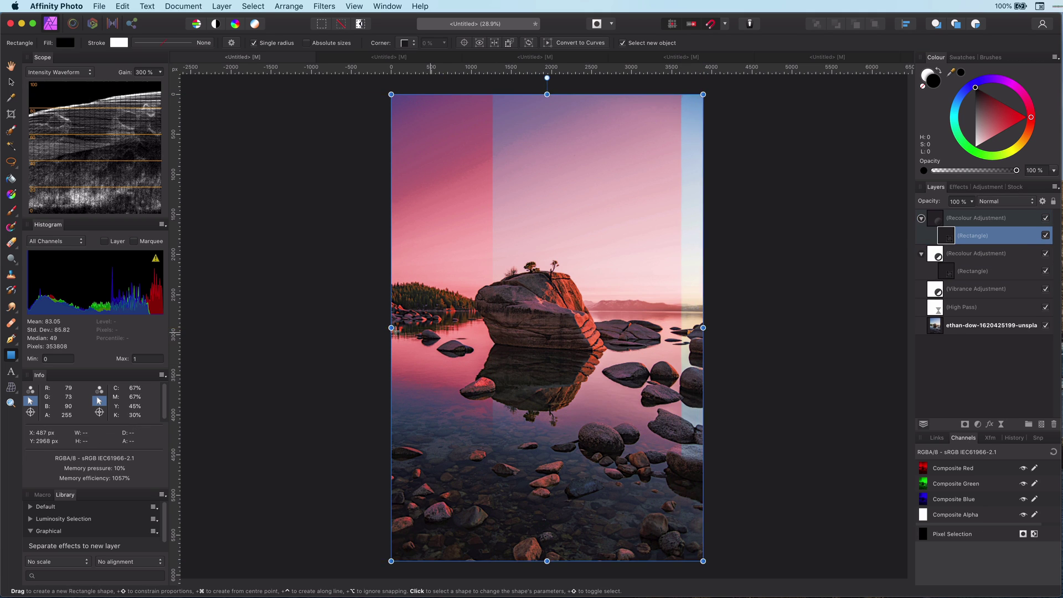
drag(391, 327, 492, 328)
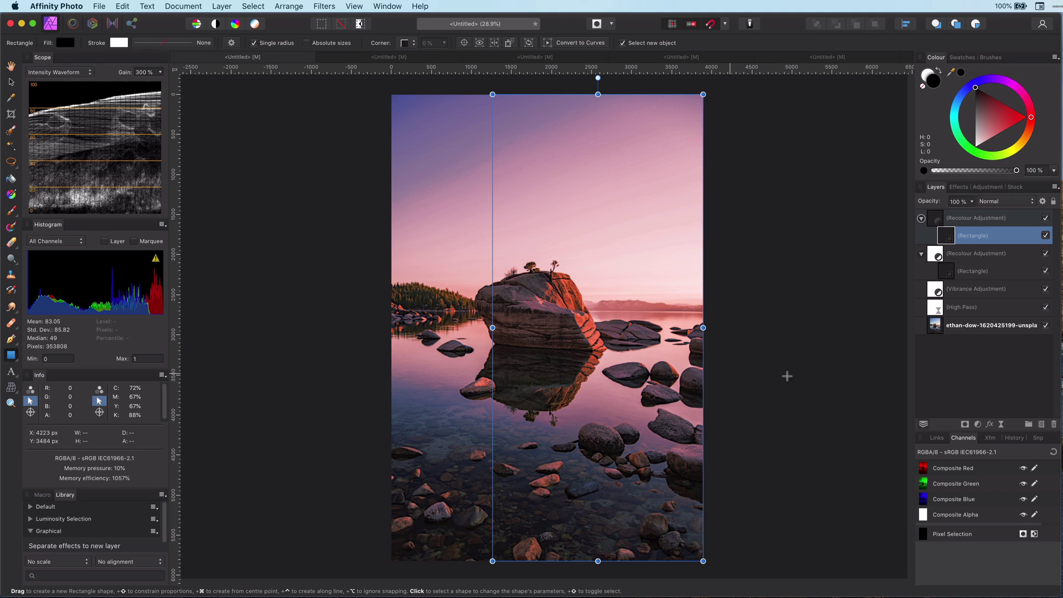
click(939, 223)
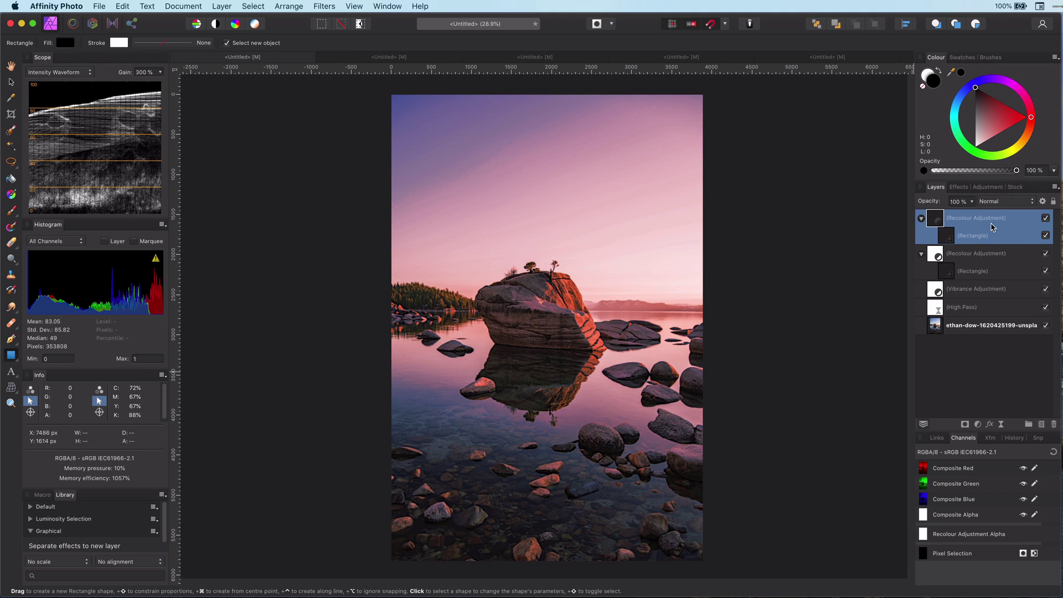
Try adjusting the Recolour layer's Red and Green underlying ranges, then reset both
click(1043, 201)
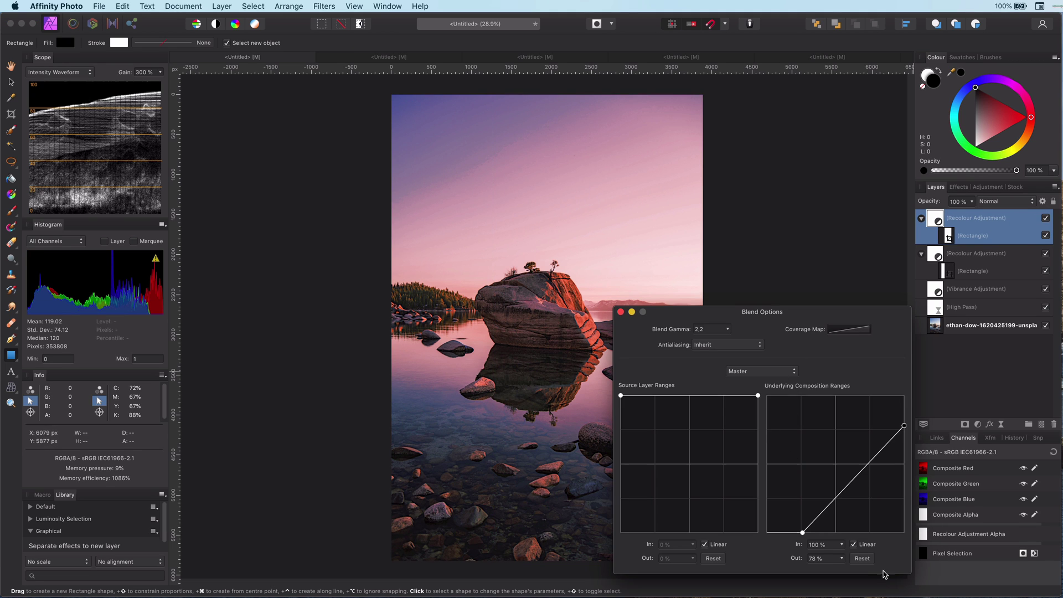
click(762, 371)
click(739, 379)
drag(767, 395, 802, 541)
click(904, 396)
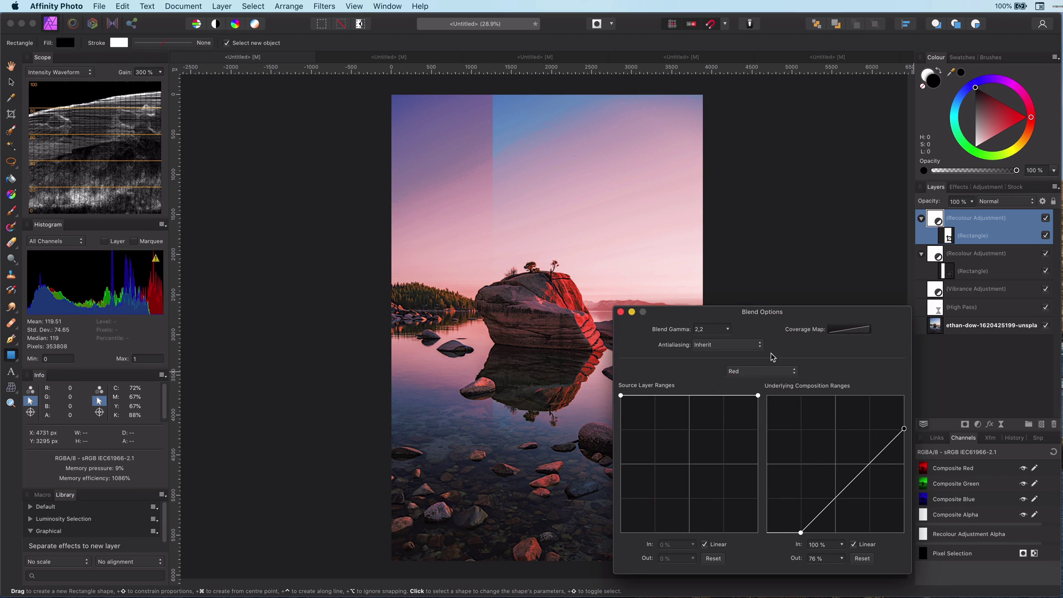
click(866, 558)
click(772, 372)
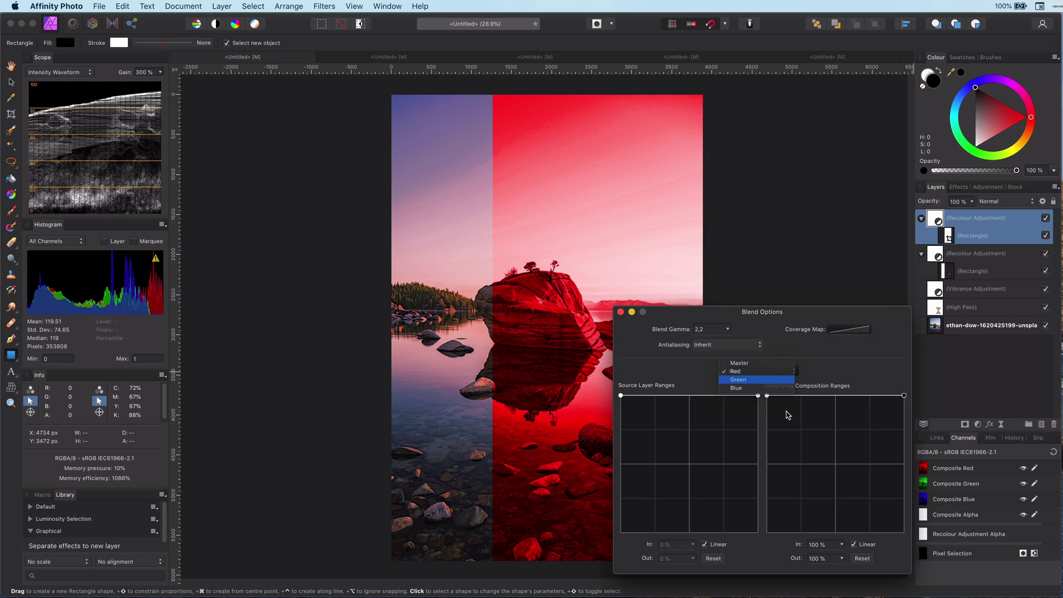
key(Return)
drag(768, 398, 802, 532)
drag(904, 395, 906, 437)
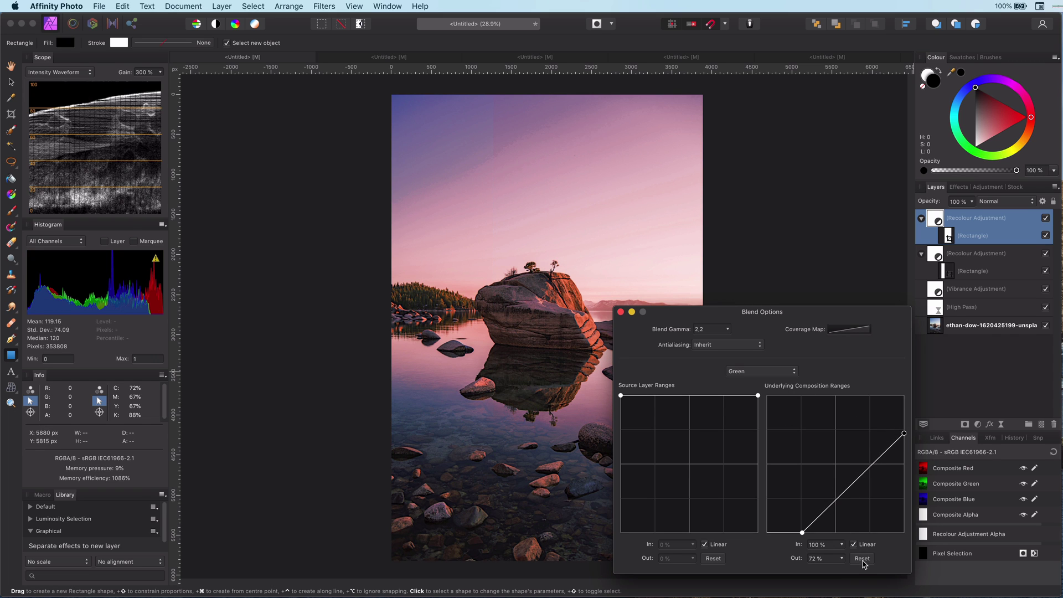
click(862, 558)
Set the Blue underlying range to start at zero and end at 74%
click(775, 371)
click(773, 380)
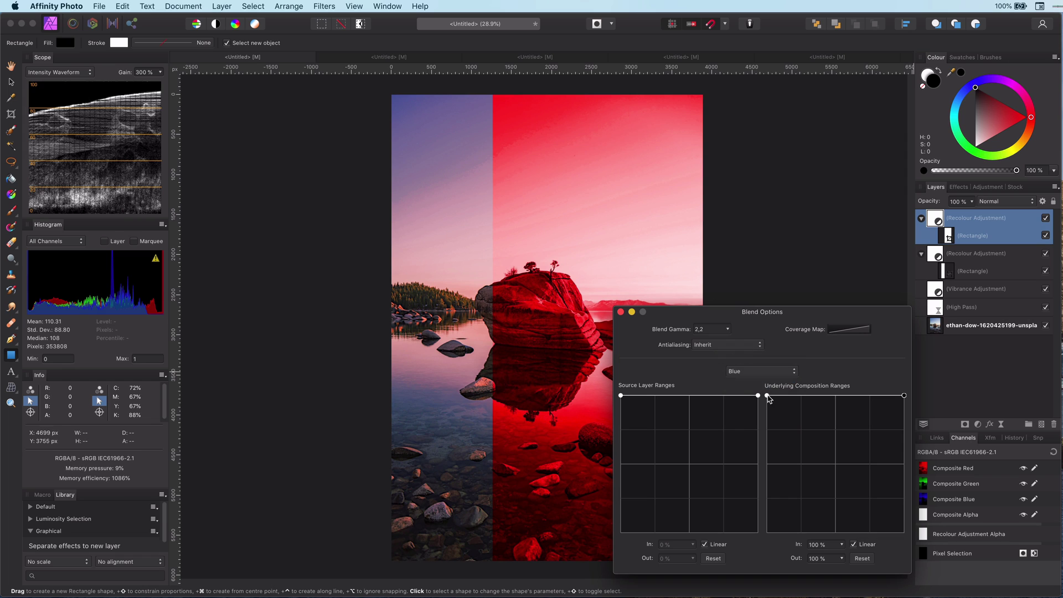
drag(767, 396, 804, 557)
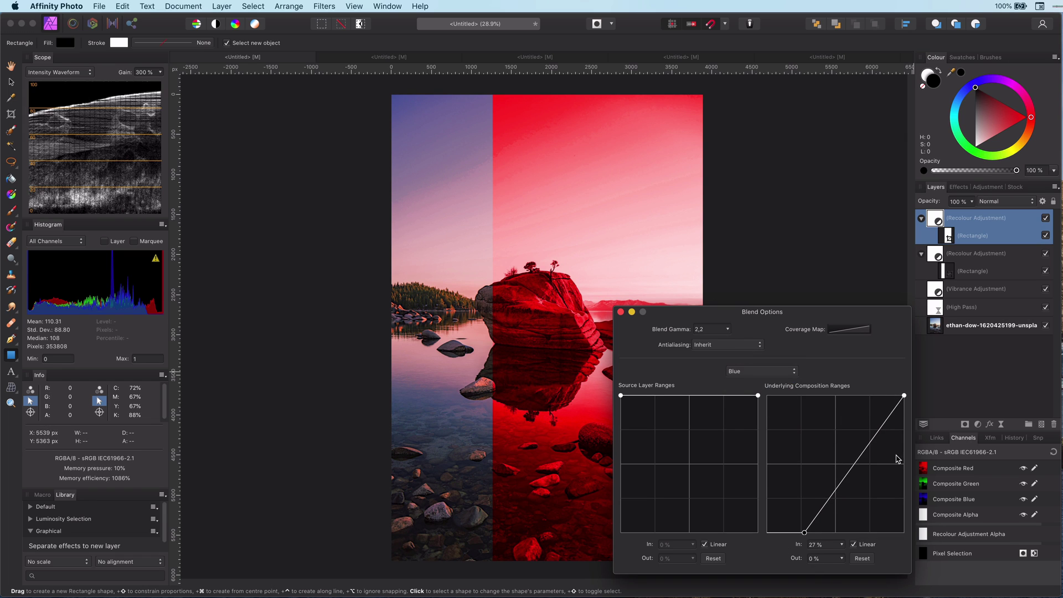
drag(904, 396, 908, 433)
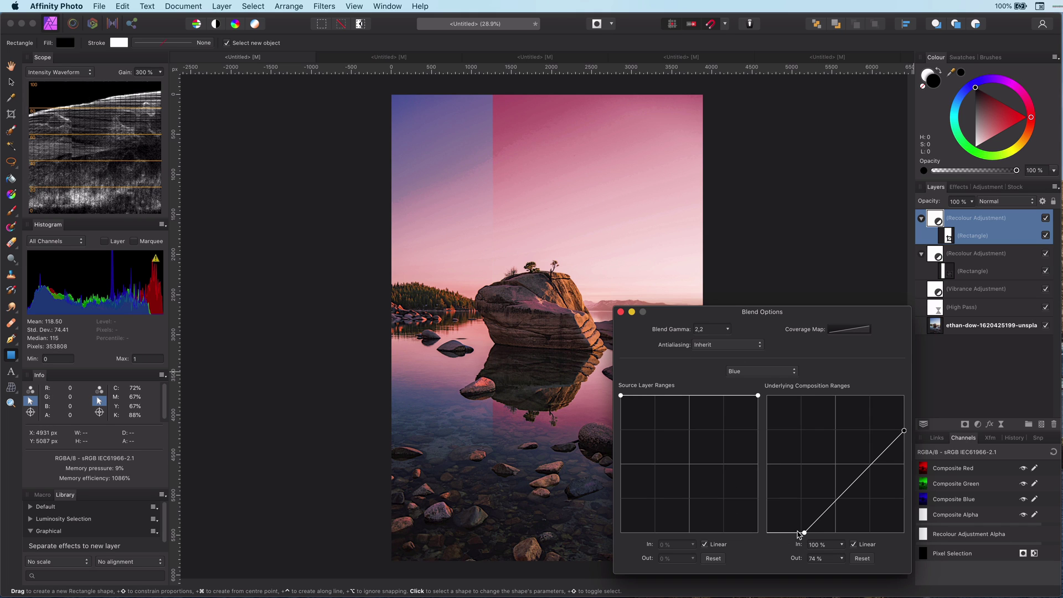
Invert the Blue underlying range to fade toward bright tones, then hide the second Recolour layer
drag(805, 534, 758, 376)
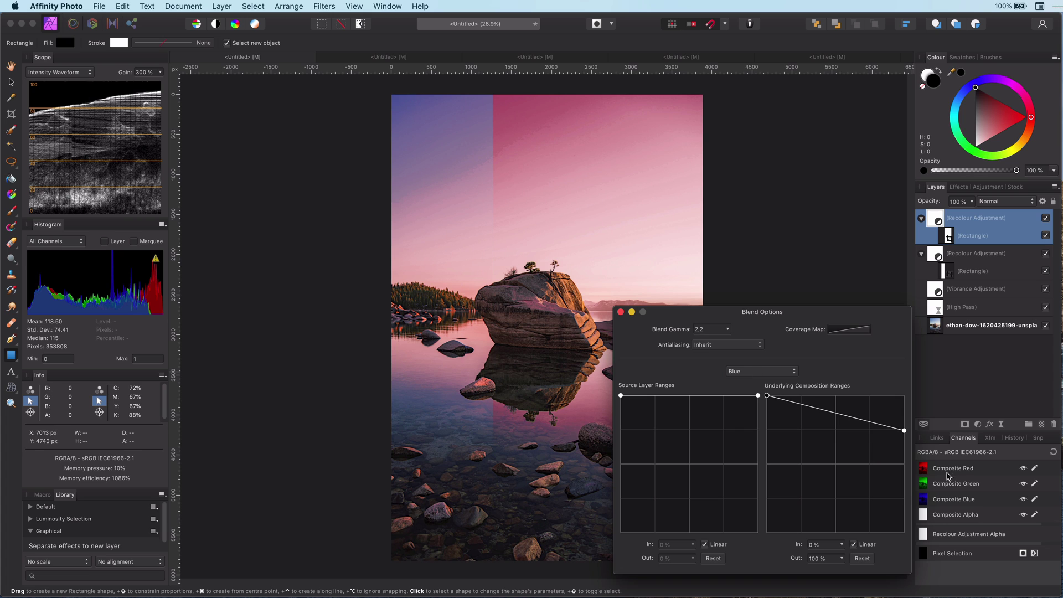
drag(905, 430, 903, 533)
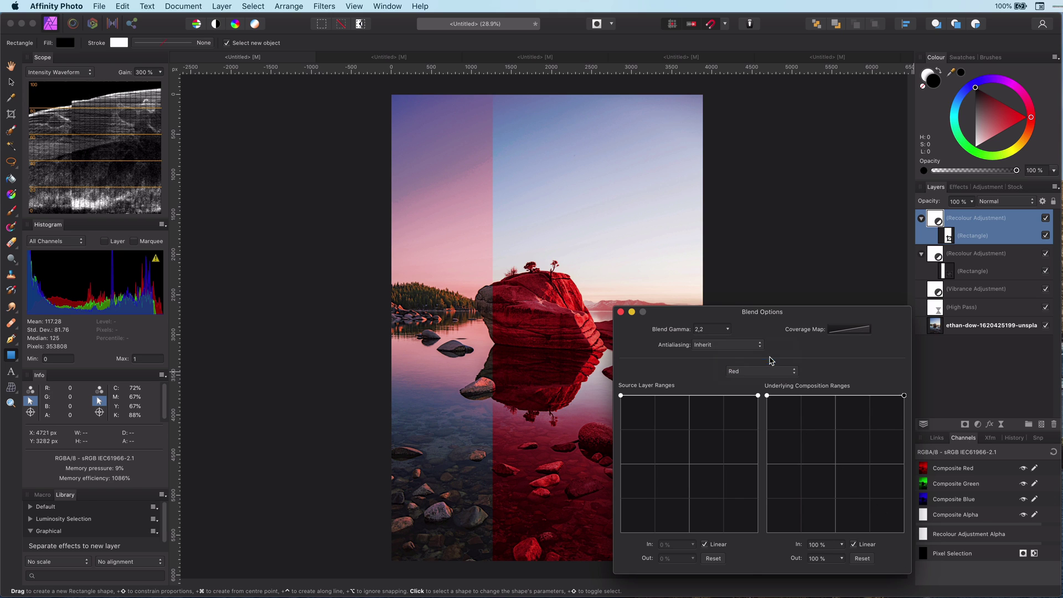
click(776, 371)
click(745, 367)
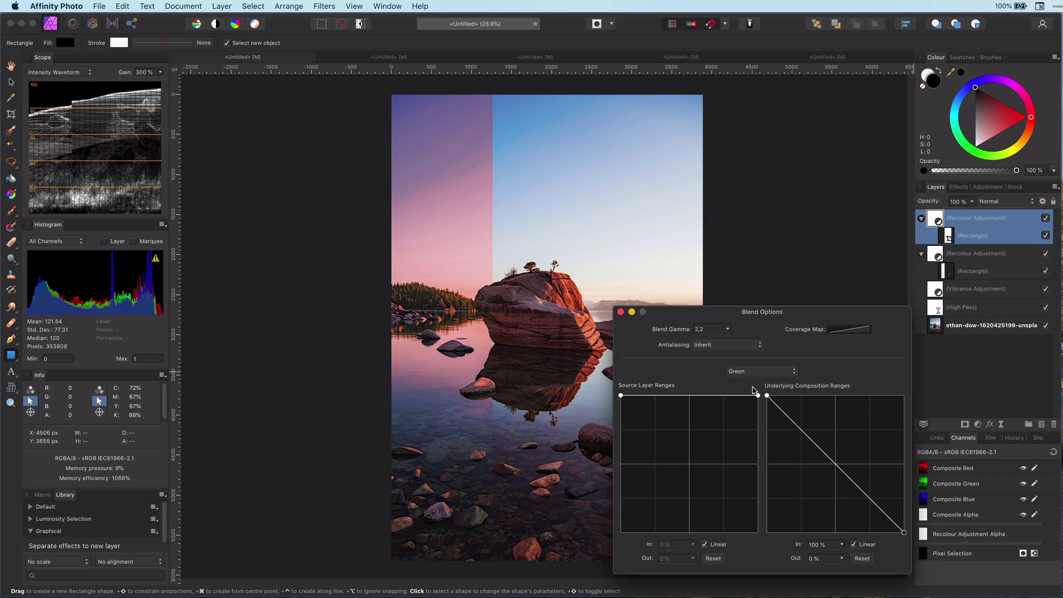
click(621, 312)
click(1046, 253)
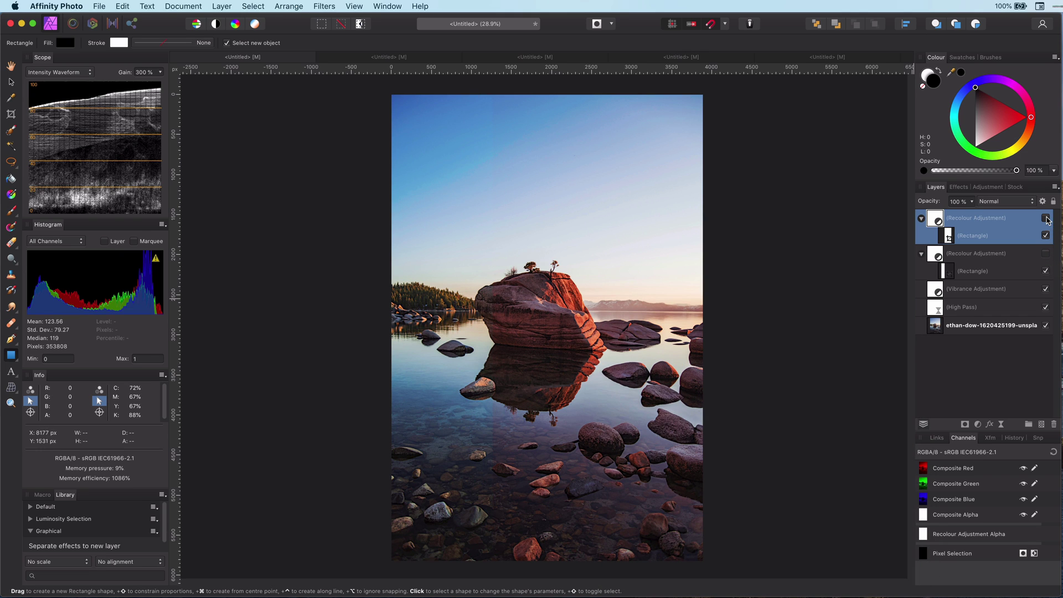
click(1045, 218)
click(1046, 218)
click(1045, 218)
alt+click(928, 472)
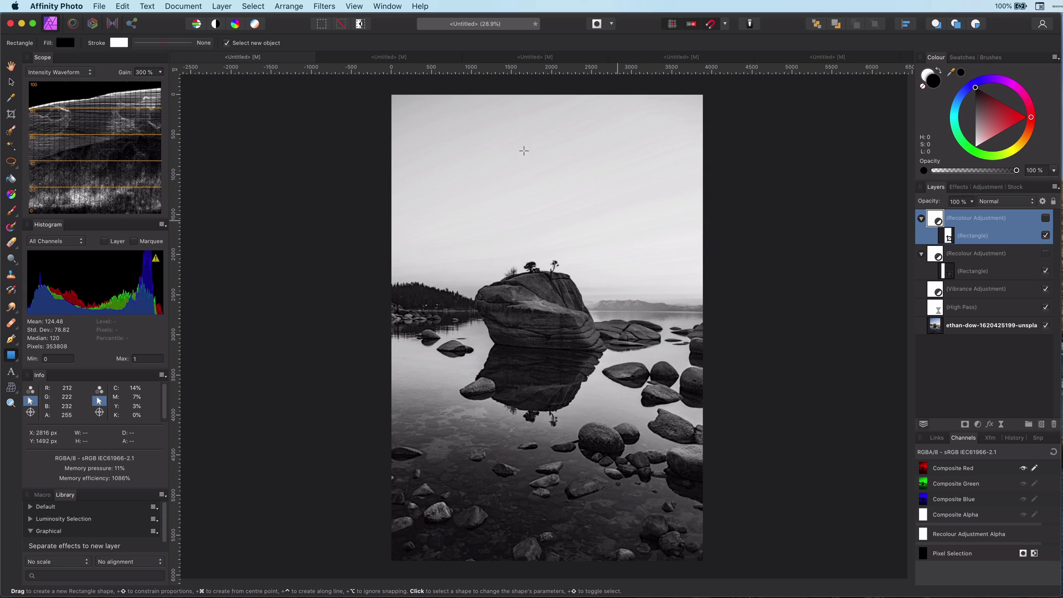
click(1046, 218)
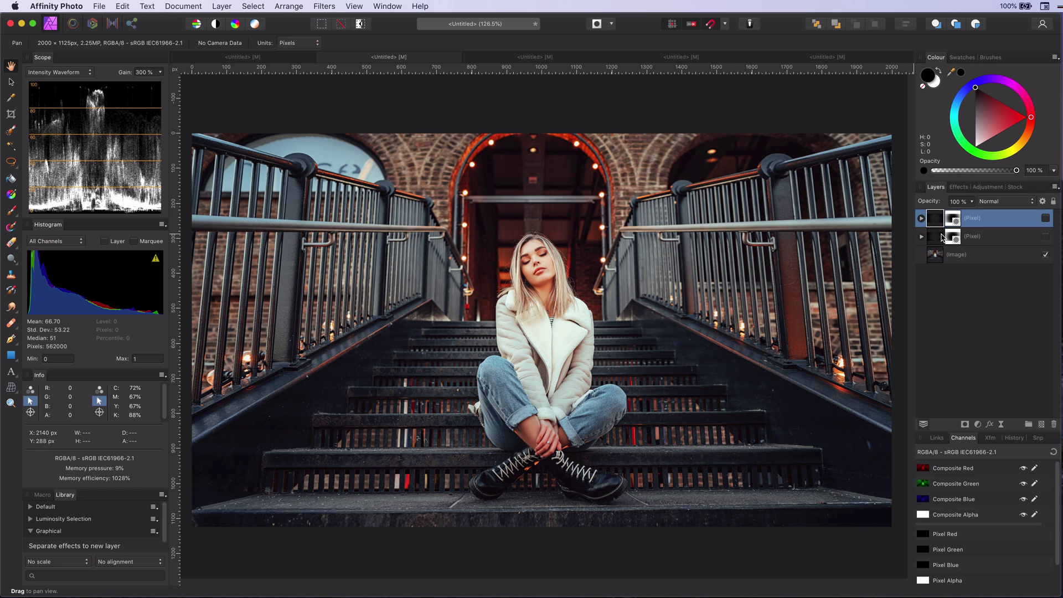
Remove both pixel layers, leaving only the original image, and deselect everything
key(super+z)
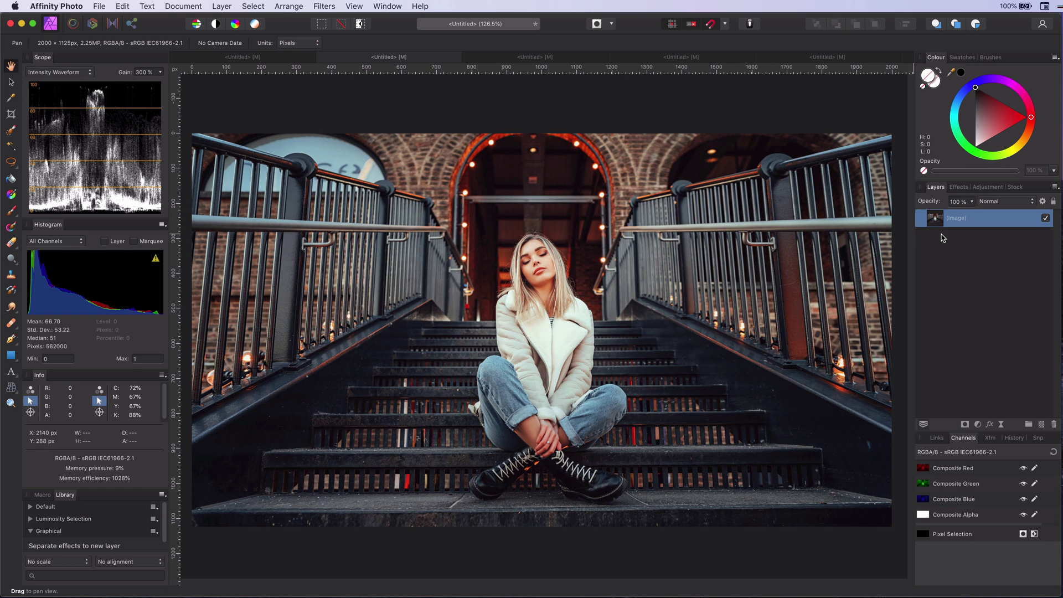
click(14, 82)
click(505, 110)
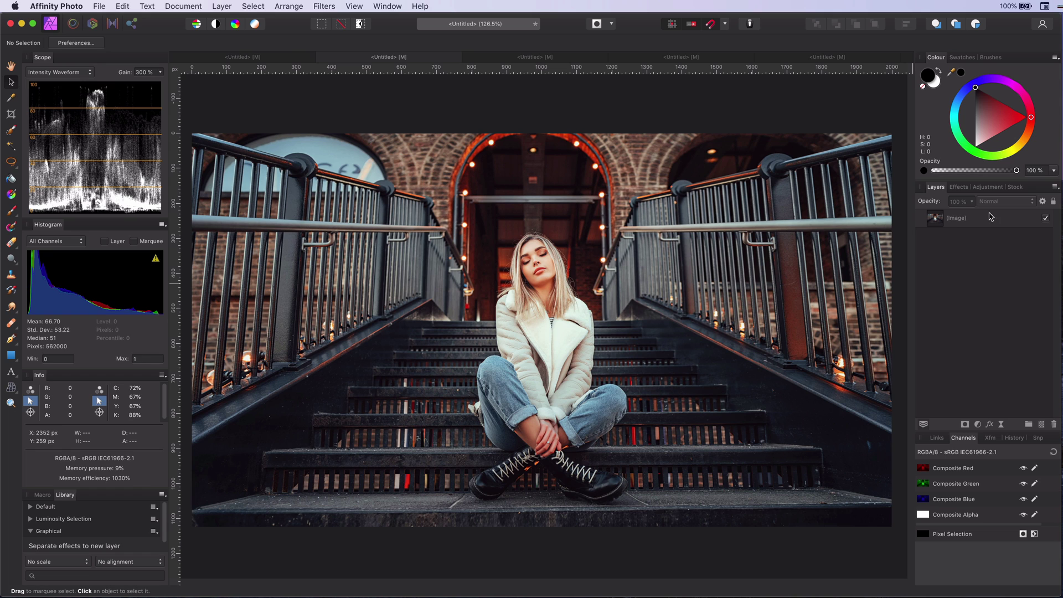
Add a new pixel layer above the portrait and flood fill it solid black
click(953, 222)
key(super+shift+n)
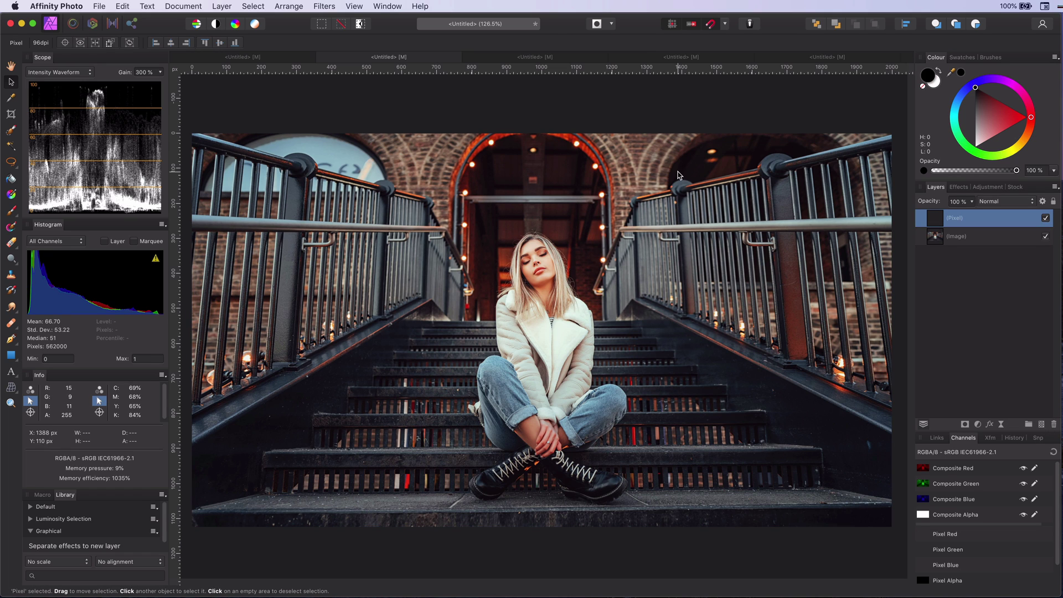
click(11, 179)
click(533, 237)
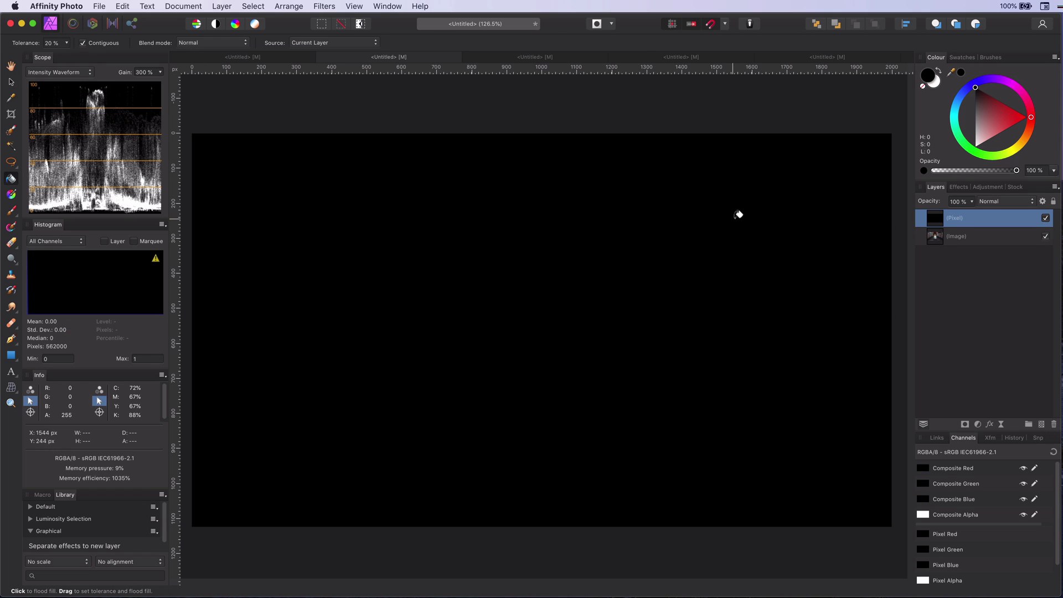
Mask the black layer and paint its centre away with a large soft brush
click(966, 425)
key(b)
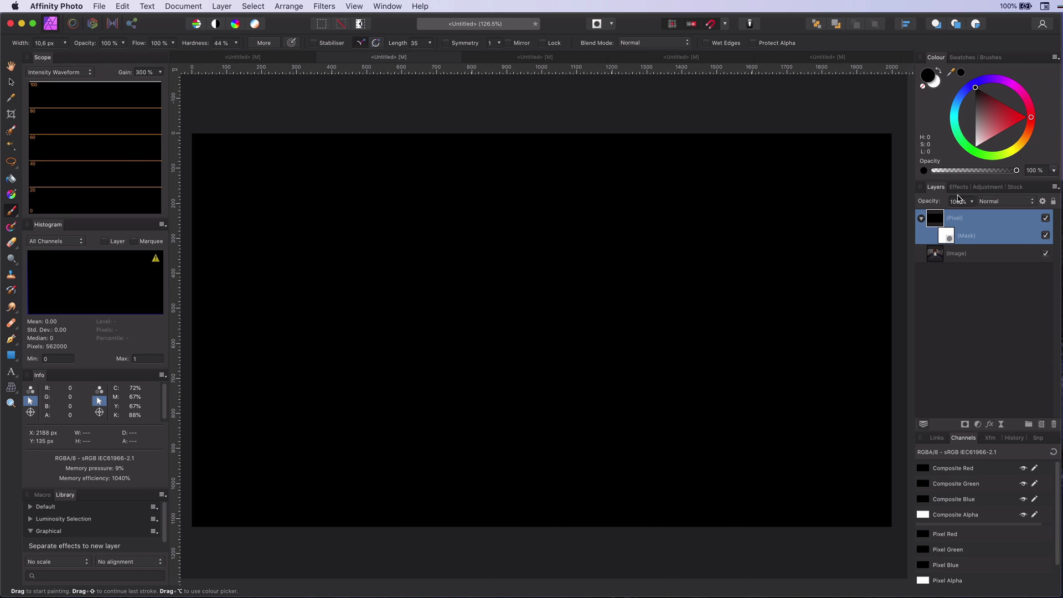
click(966, 235)
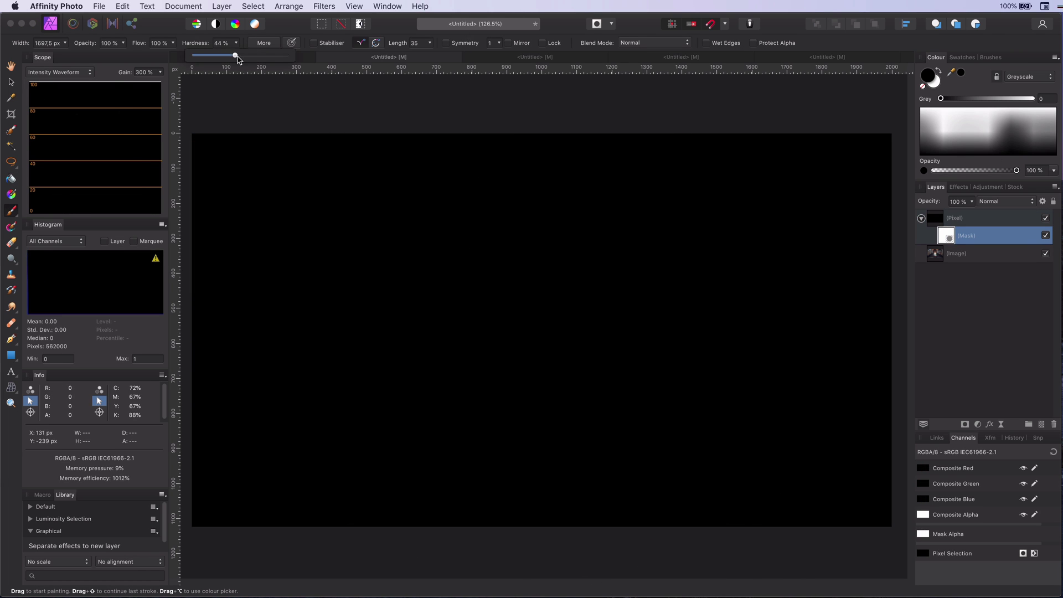
click(559, 345)
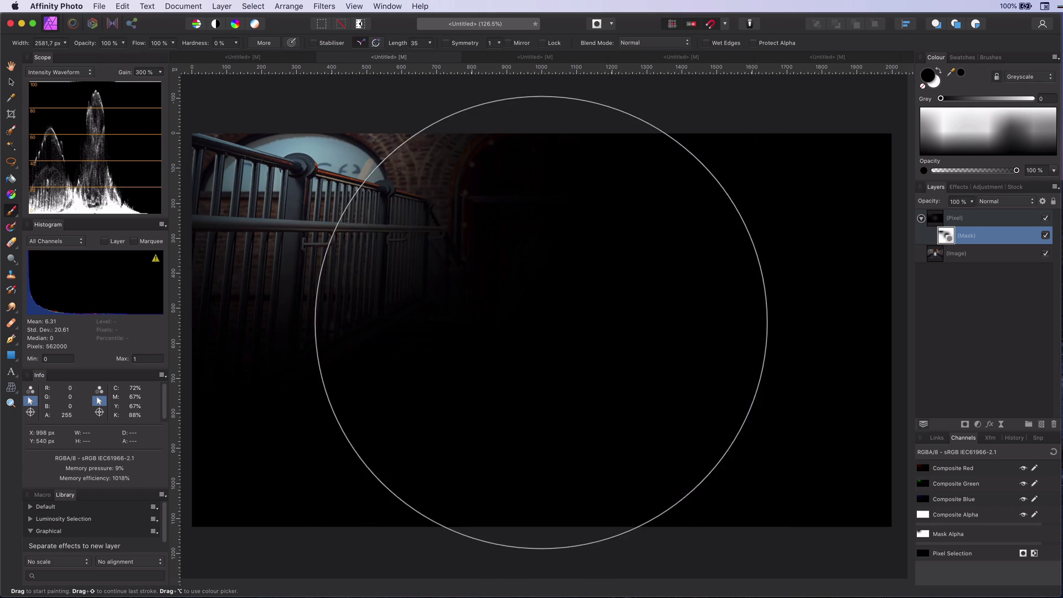
key(])
click(541, 322)
click(536, 313)
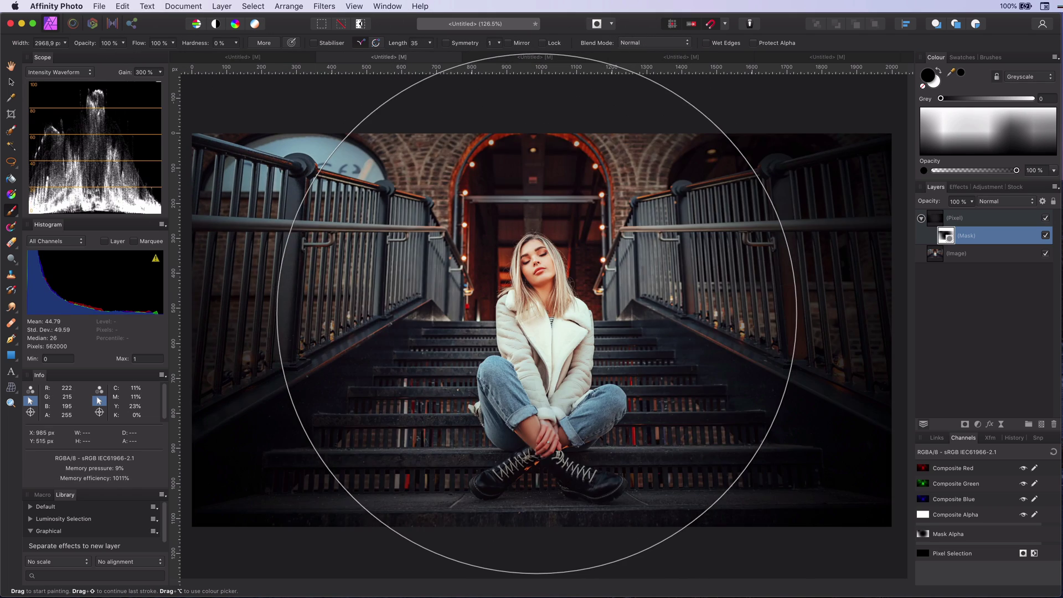
key([)
key([)
key([)
key([)
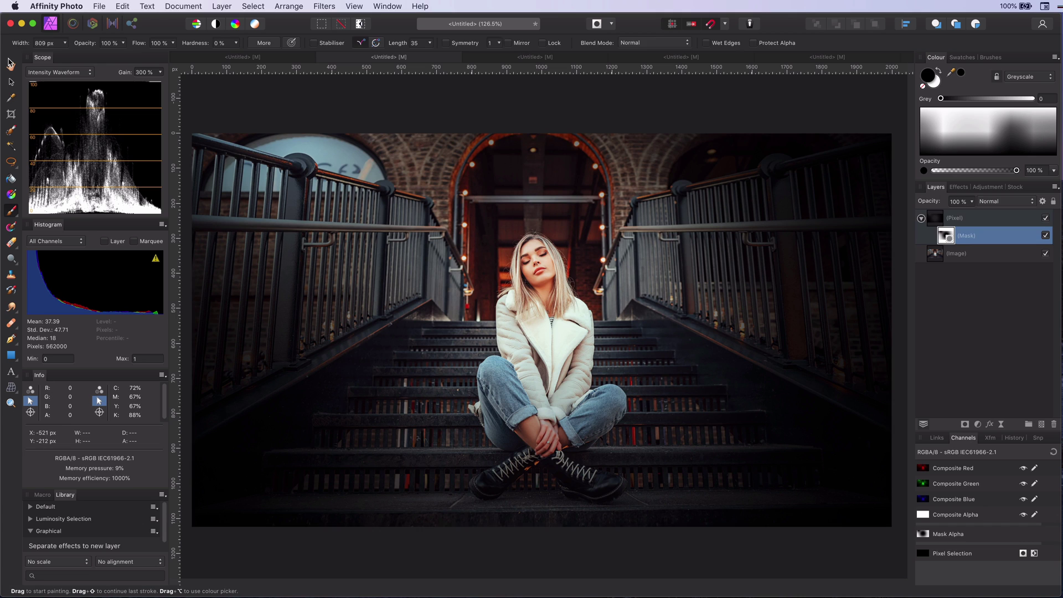
click(10, 82)
click(386, 113)
Slope the vignette layer's underlying blend range down toward highlights, keeping deep shadows full strength
click(936, 220)
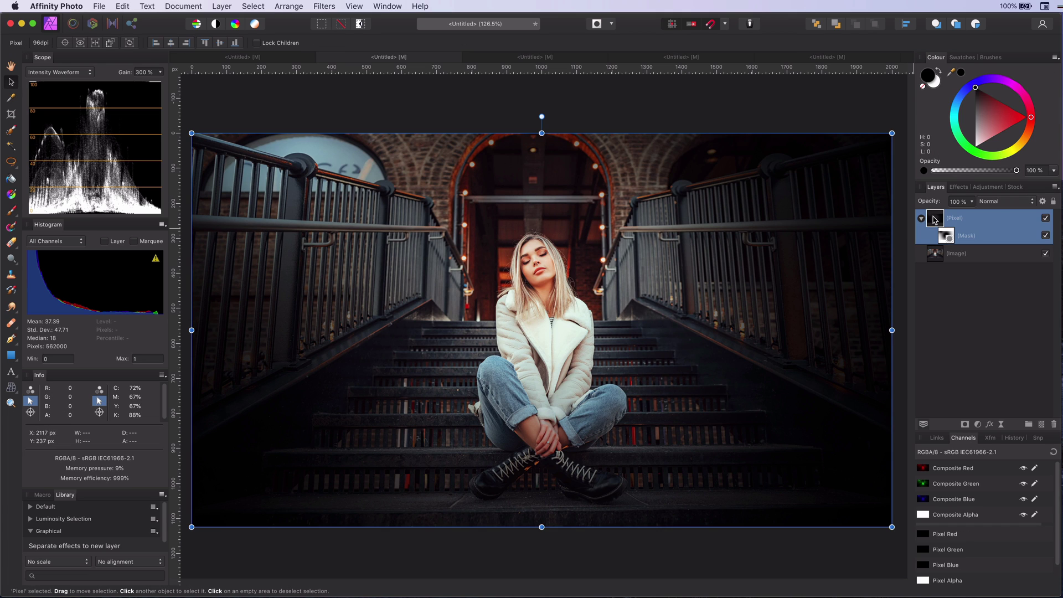
click(1043, 201)
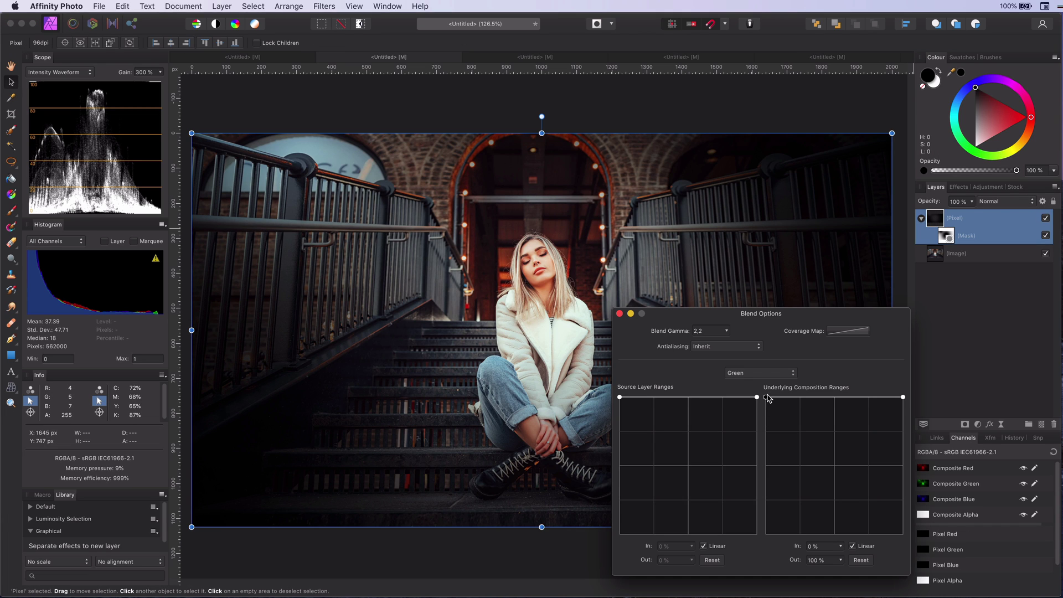
drag(903, 397, 903, 534)
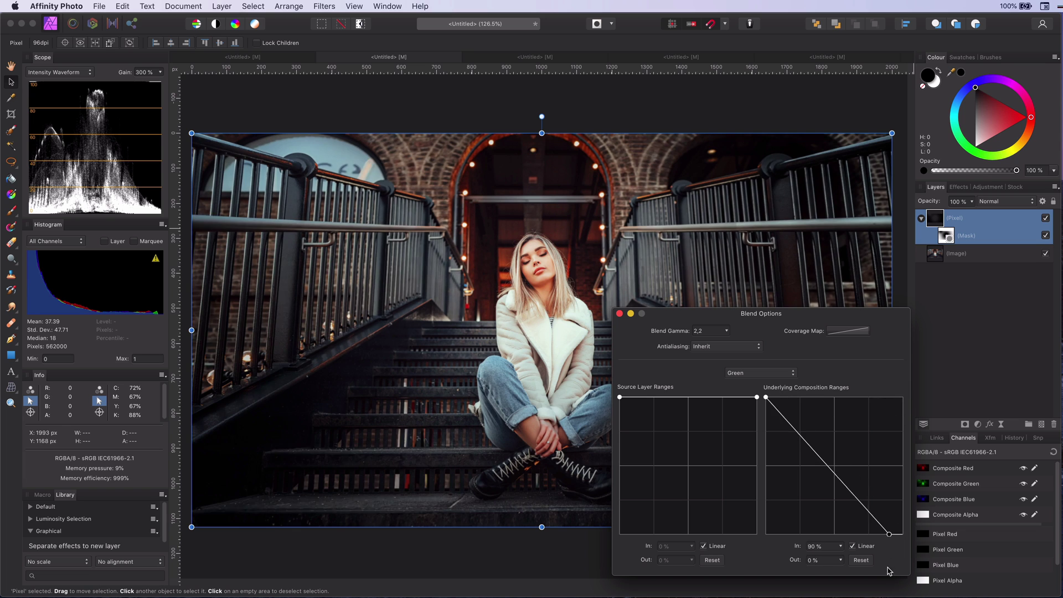
mouse_move(766, 398)
mouse_down()
mouse_move(798, 398)
mouse_move(770, 399)
mouse_move(780, 396)
mouse_up()
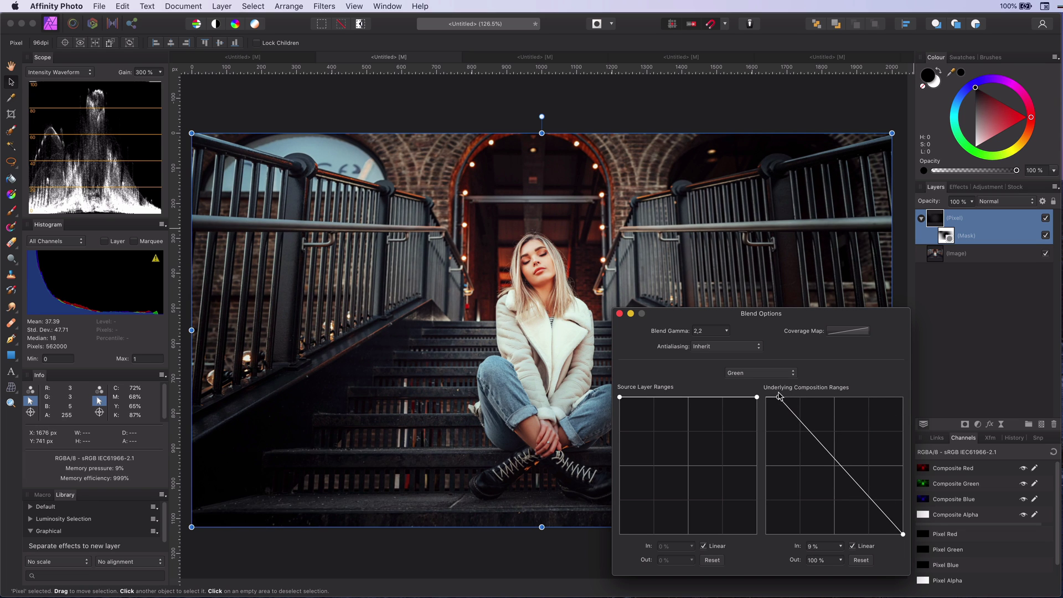
click(619, 313)
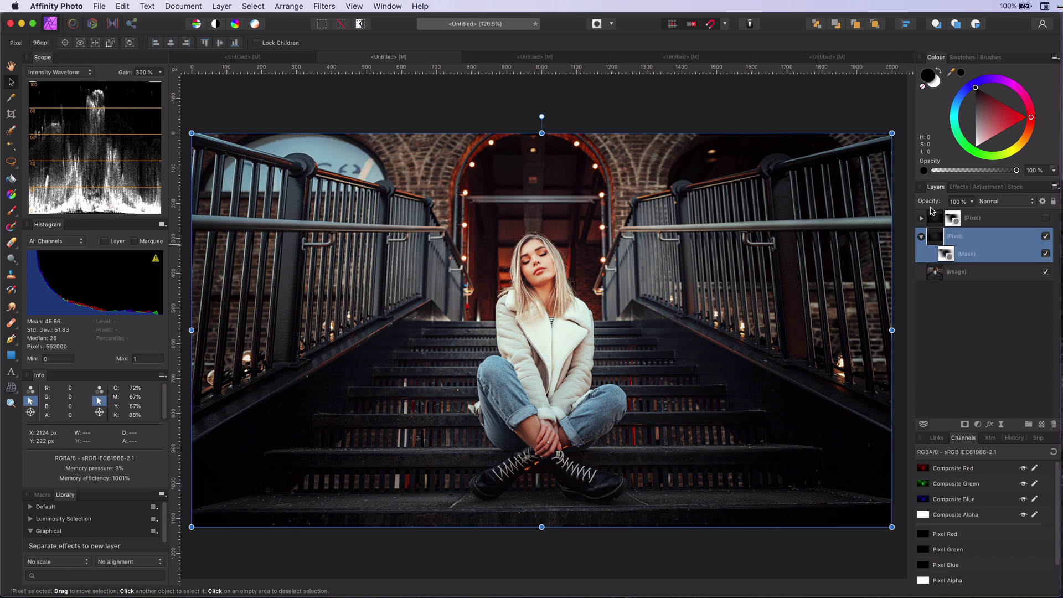
Try a new vignette opacity, then pull the underlying range's right node to 1% at 74%
drag(920, 205, 976, 206)
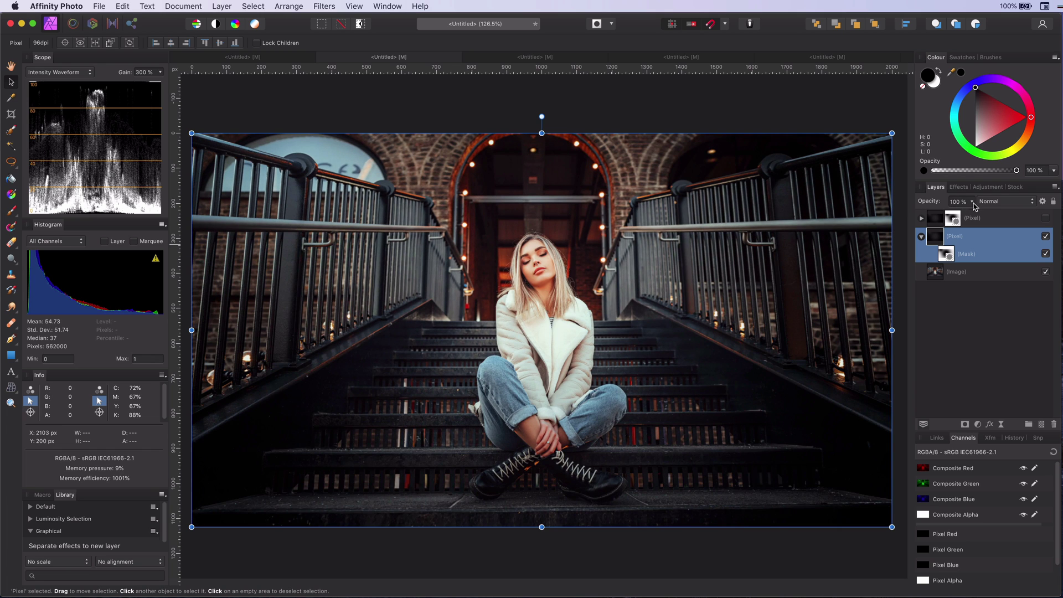
click(1043, 201)
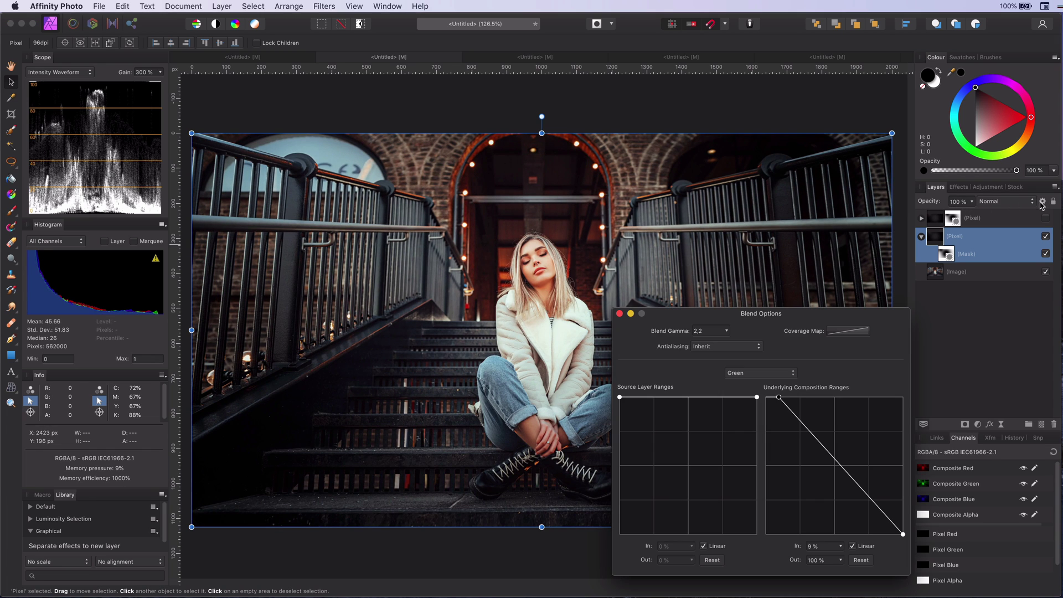
mouse_move(779, 397)
mouse_down()
mouse_move(812, 397)
mouse_move(765, 397)
mouse_up()
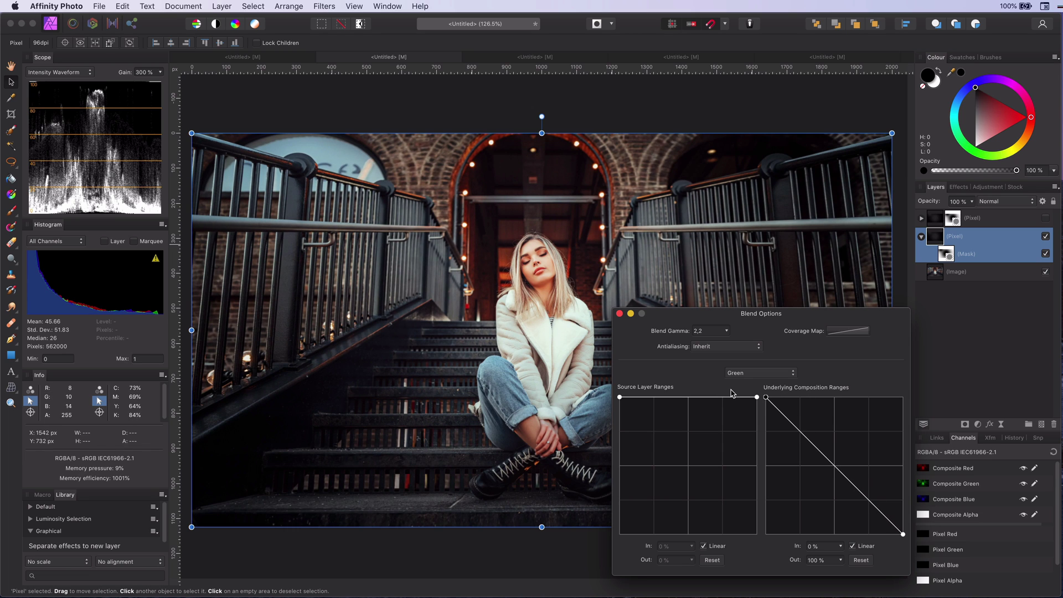
drag(903, 534, 867, 533)
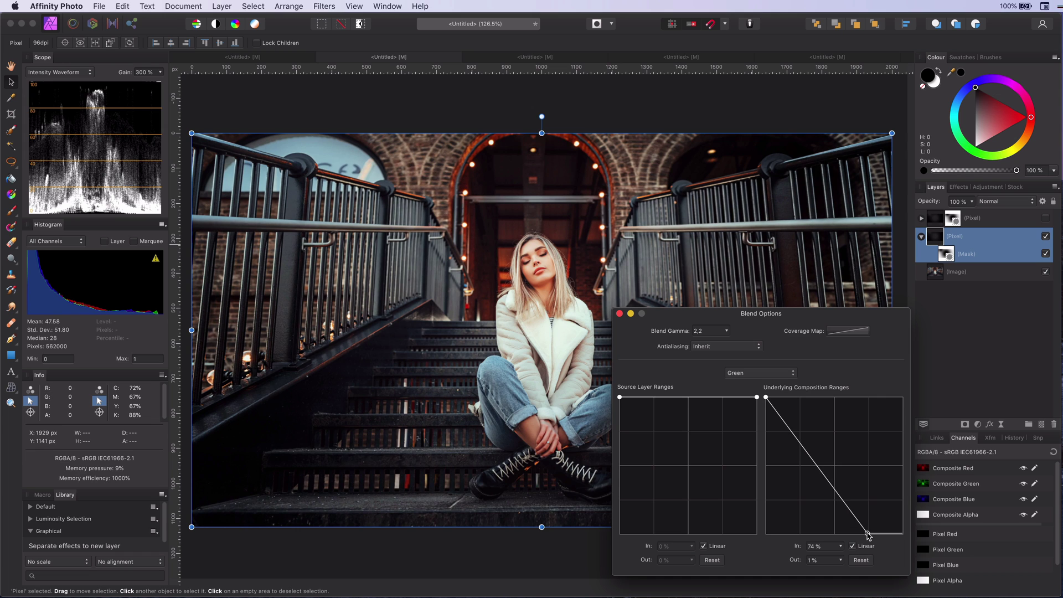
click(619, 314)
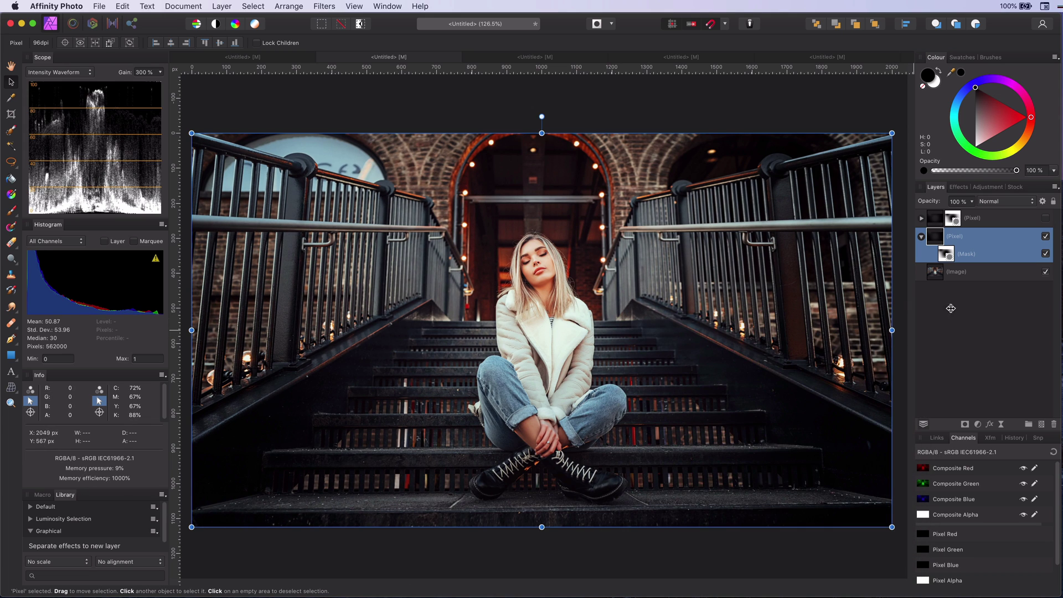